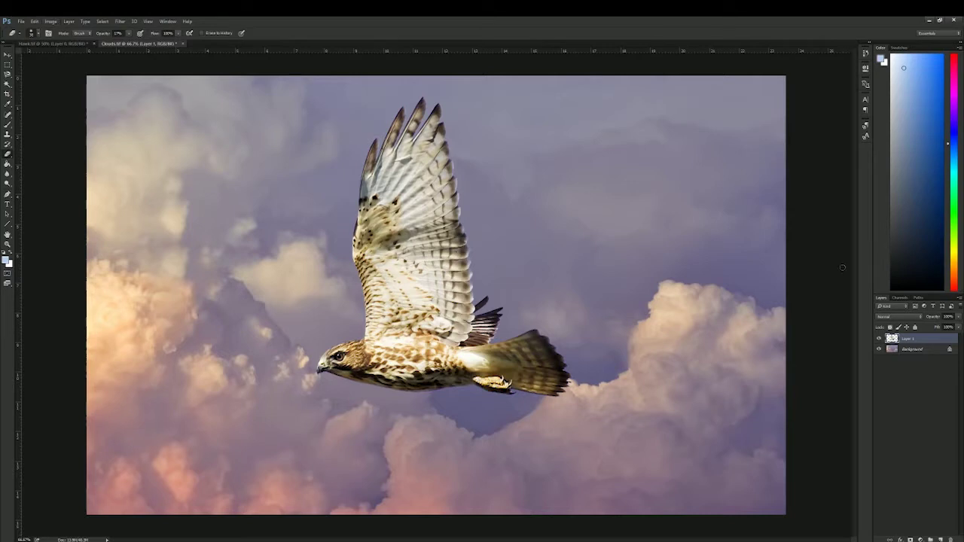
- Convert the locked cloud background into a regular layer with the default settings
double_click(920, 350)
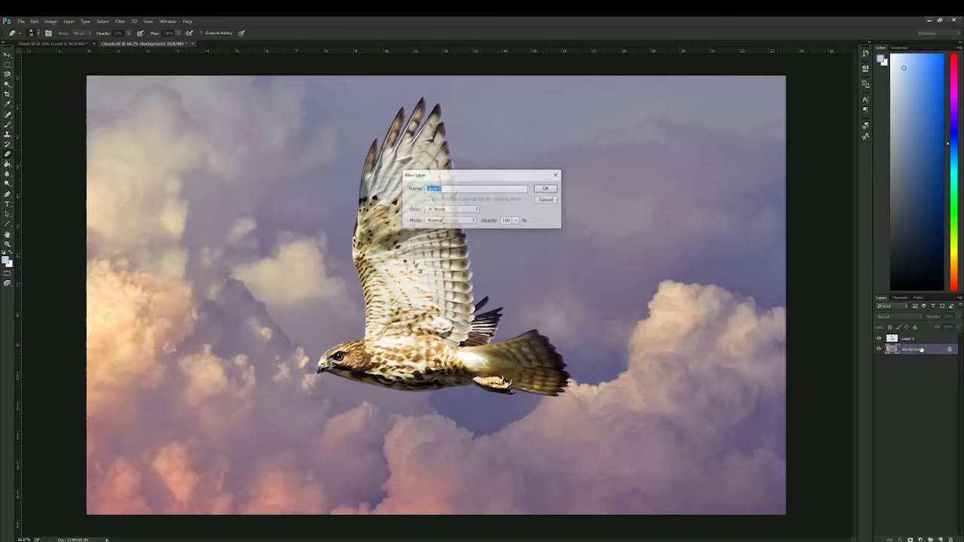
click(547, 189)
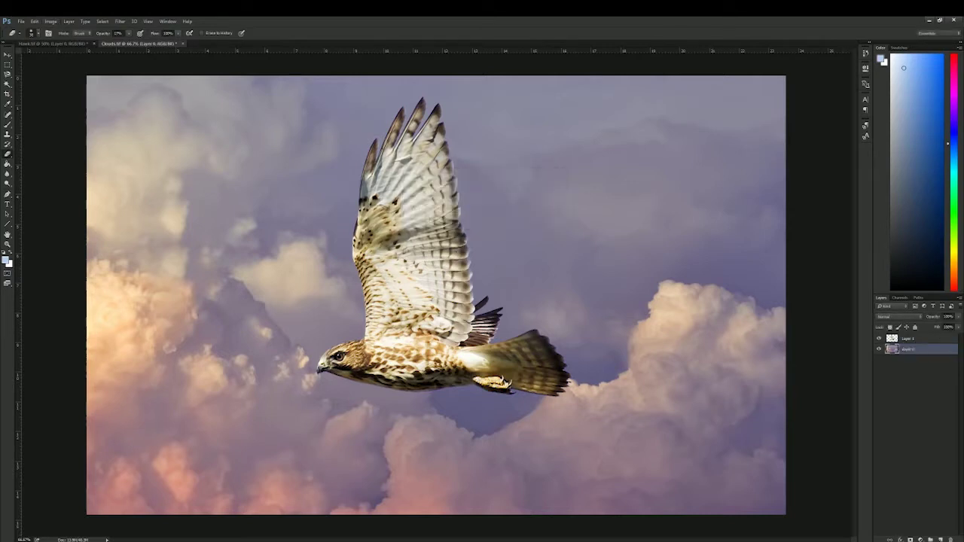
- Add a new layer above the hawk layer and fill it with the light blue foreground color
click(905, 339)
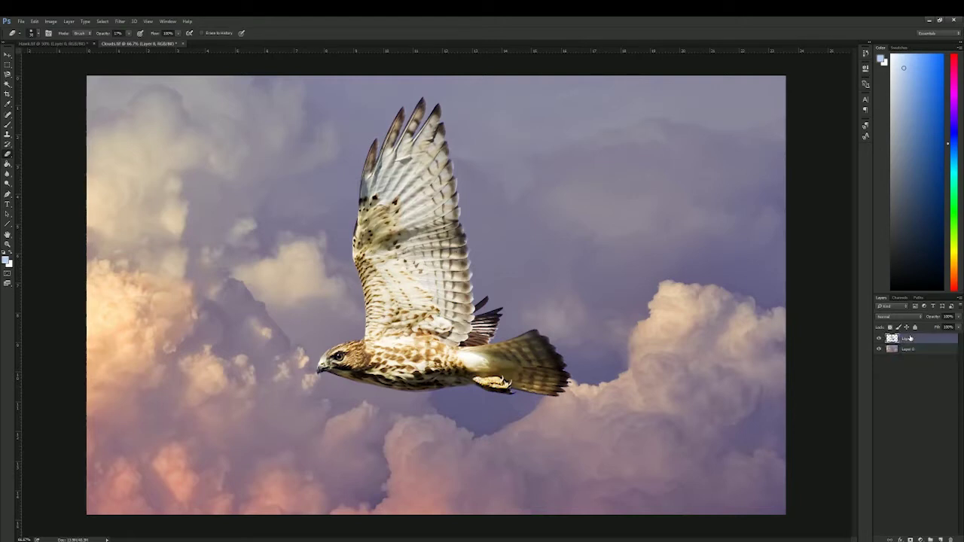
mouse_move(905, 339)
mouse_down()
mouse_move(908, 355)
mouse_move(910, 339)
mouse_up()
click(941, 539)
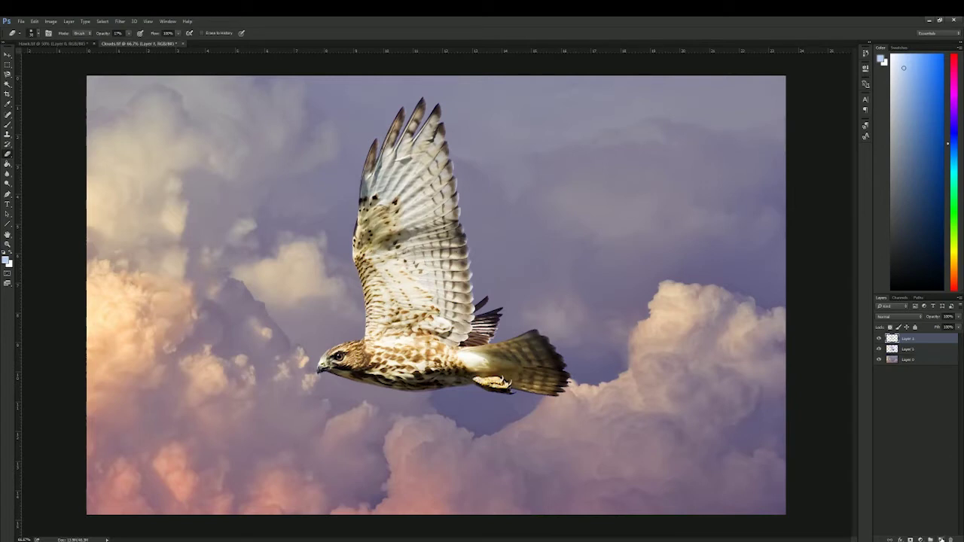
click(7, 164)
click(236, 194)
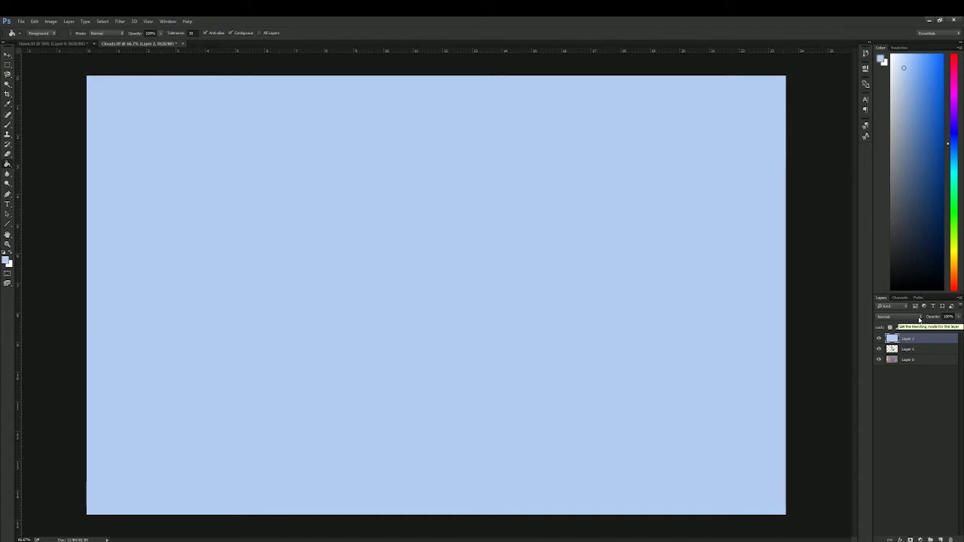
- Try the light blue layer's blending modes one after another, from Multiply through to Exclusion
click(919, 320)
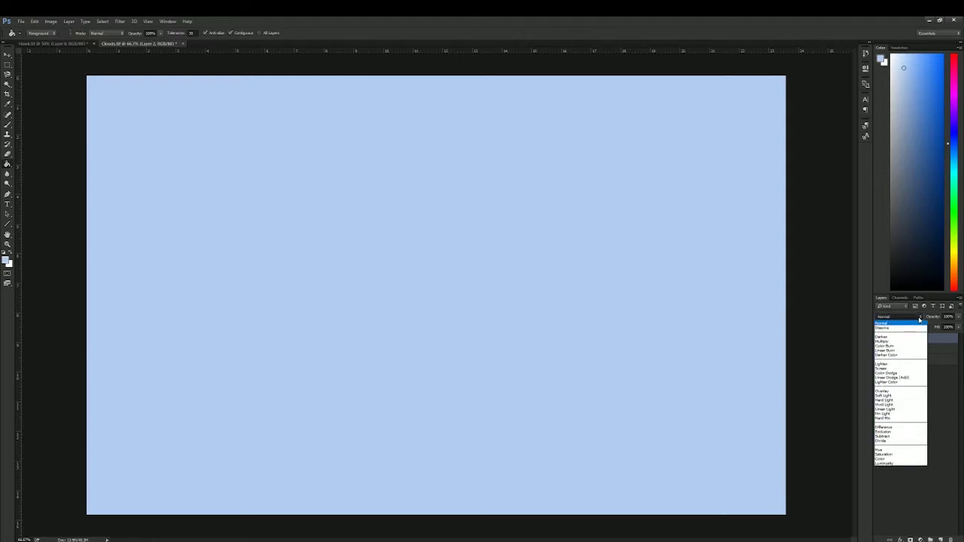
click(913, 343)
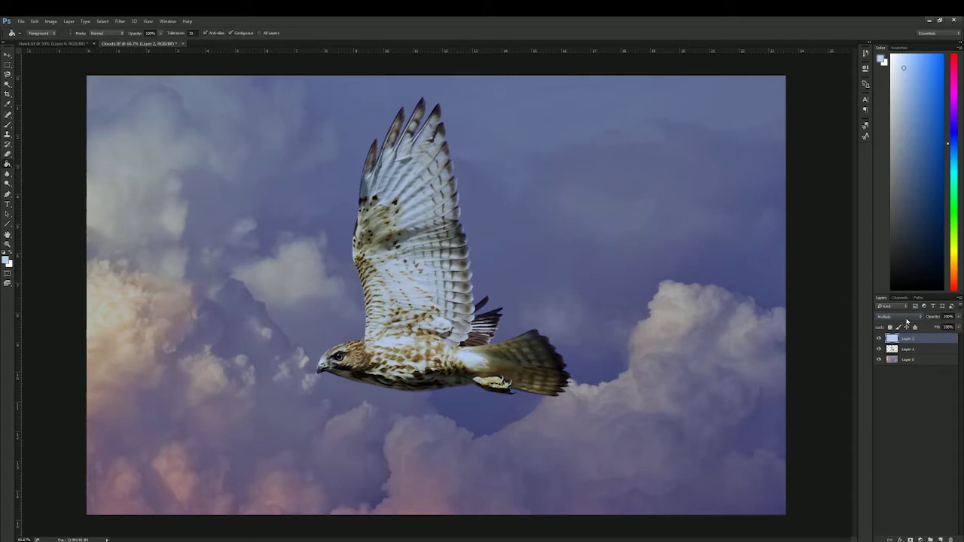
key(Down)
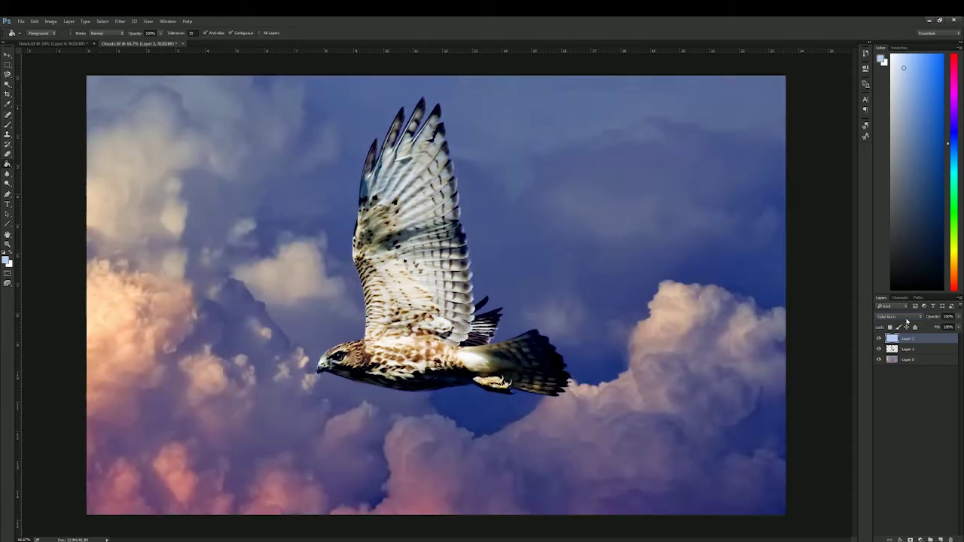
key(Down)
key(Down)
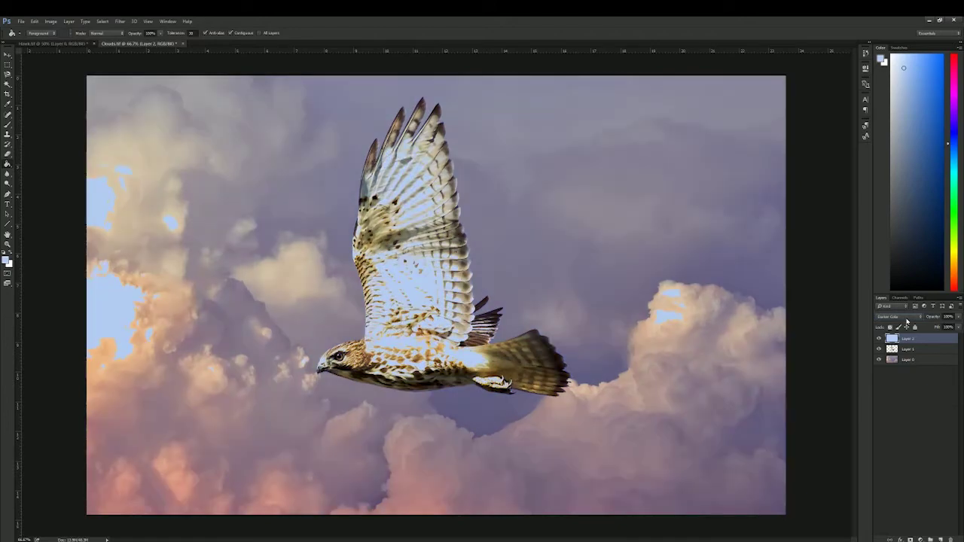
key(Down)
key(Down)
key(Down)
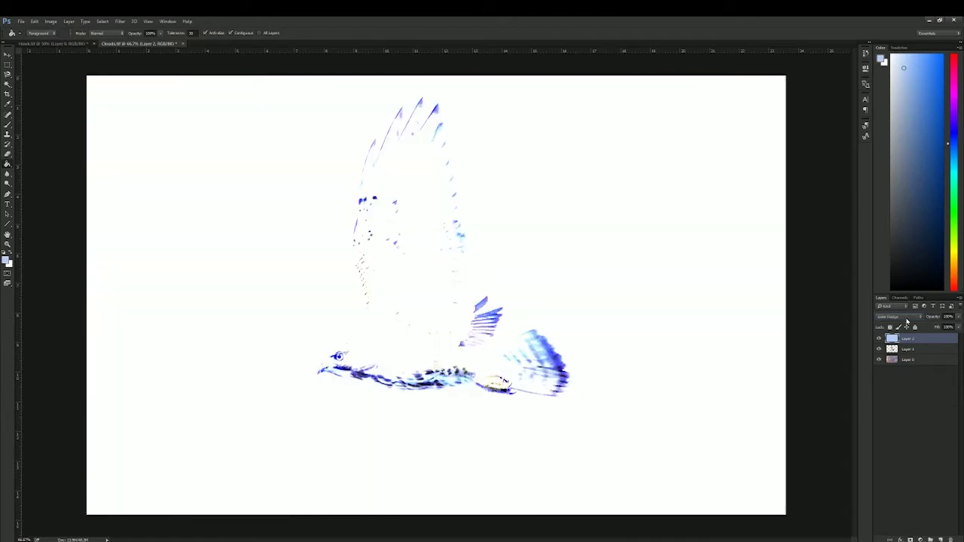
key(Down)
key(Down)
key(Down)
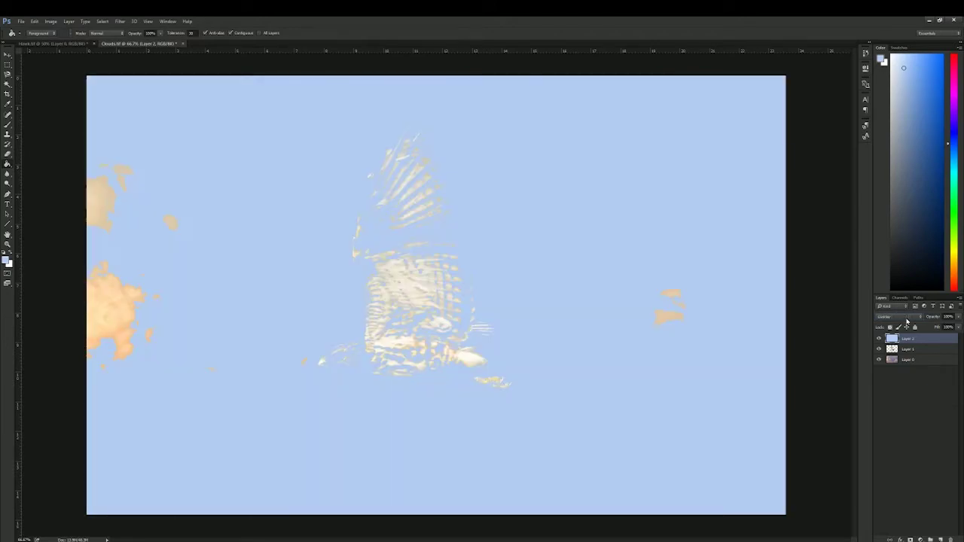
key(Down)
key(Down)
key(Down)
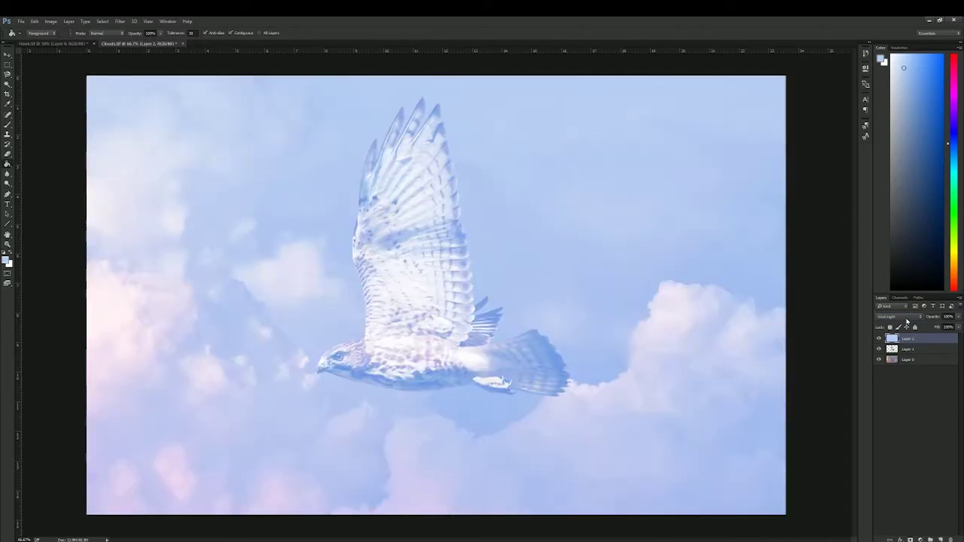
key(Down)
key(Down)
key(Down)
key(Down)
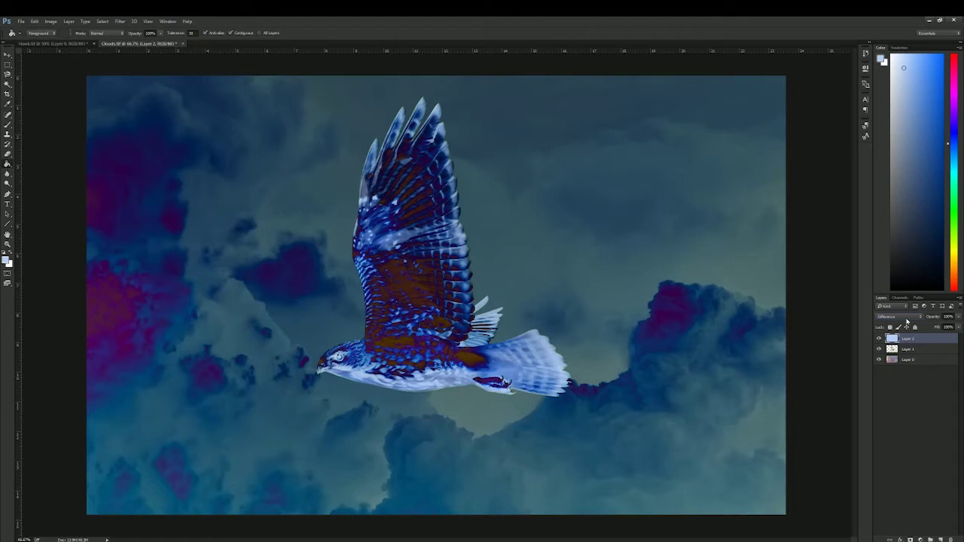
key(Down)
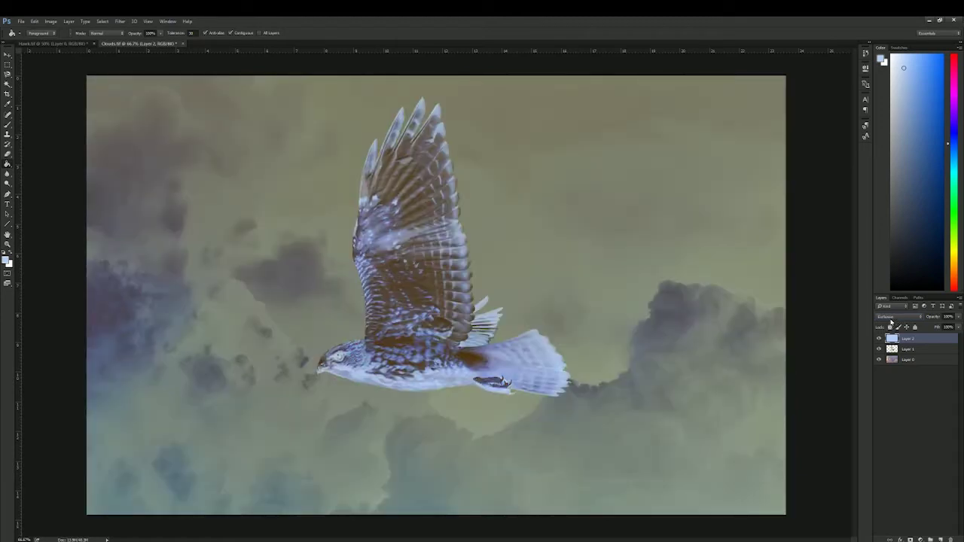
- Lower the light blue layer's opacity to 0%, keeping the Exclusion blending mode
click(896, 319)
click(895, 319)
click(957, 319)
drag(959, 327, 912, 340)
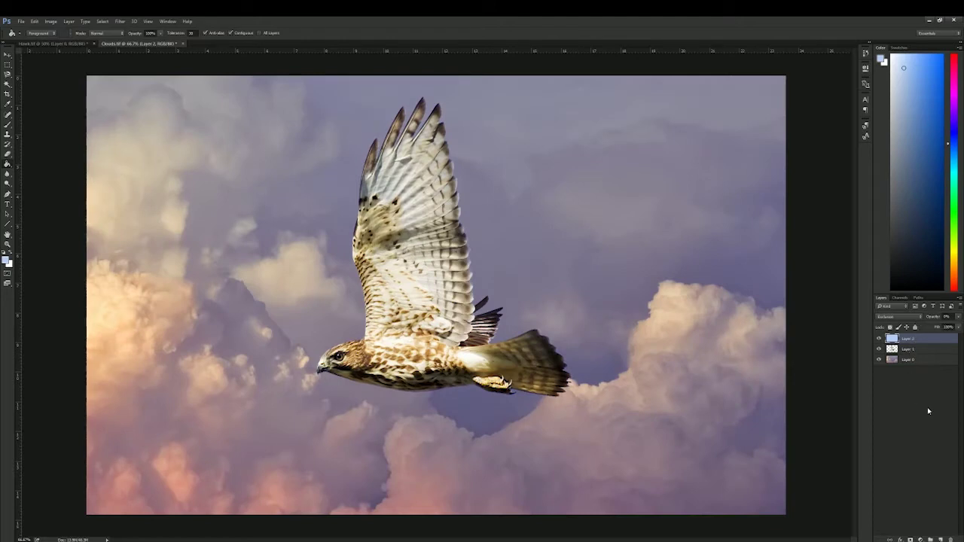
- Toggle the light blue layer's visibility off and on, and leave the layer hidden
click(880, 341)
click(880, 341)
click(880, 341)
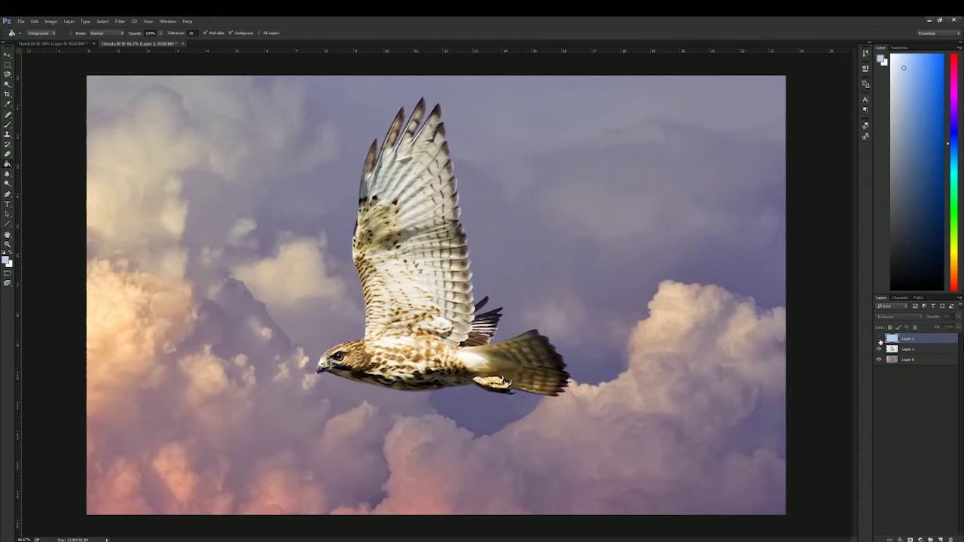
- Select the hawk and cloud layers together, and delete the hidden light blue layer
click(916, 352)
shift+click(918, 360)
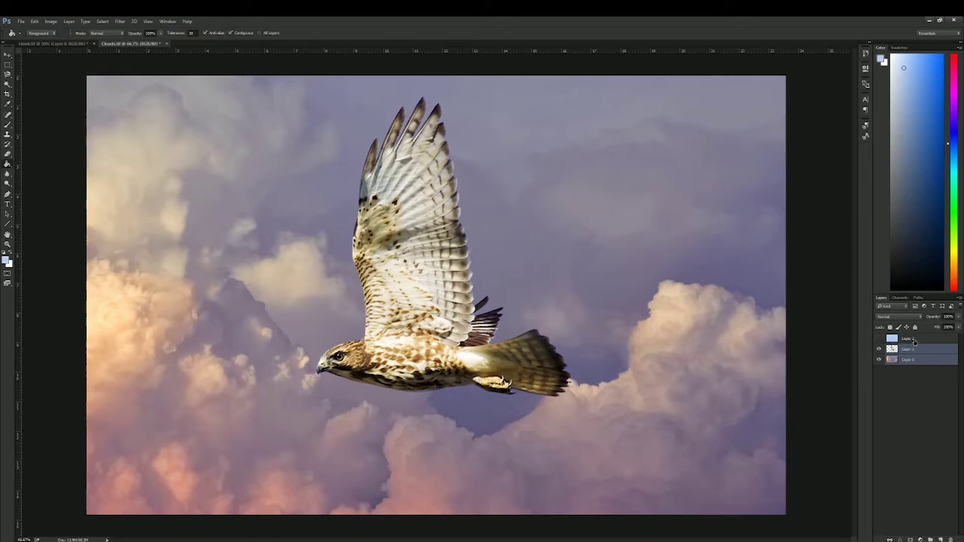
drag(915, 341, 952, 536)
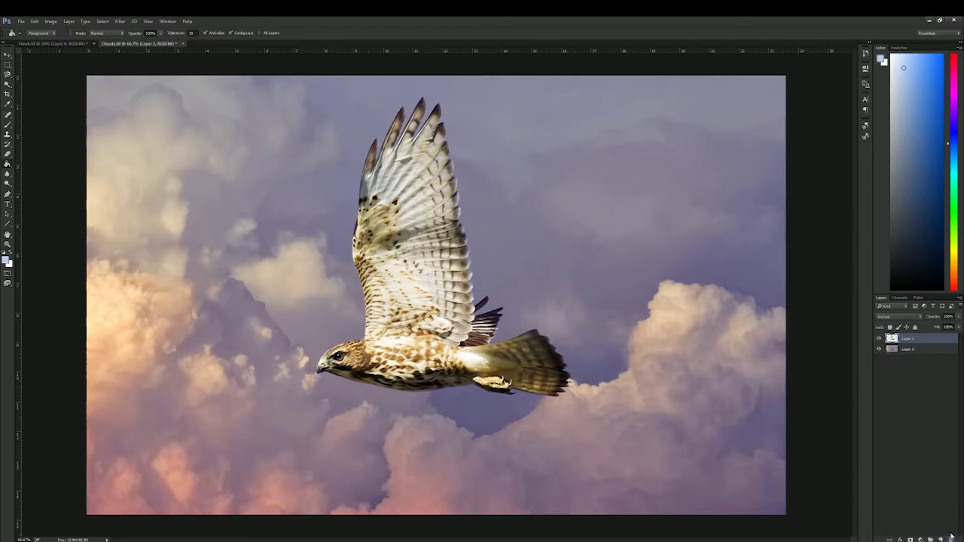
shift+click(909, 351)
click(914, 361)
click(907, 339)
click(913, 351)
click(918, 387)
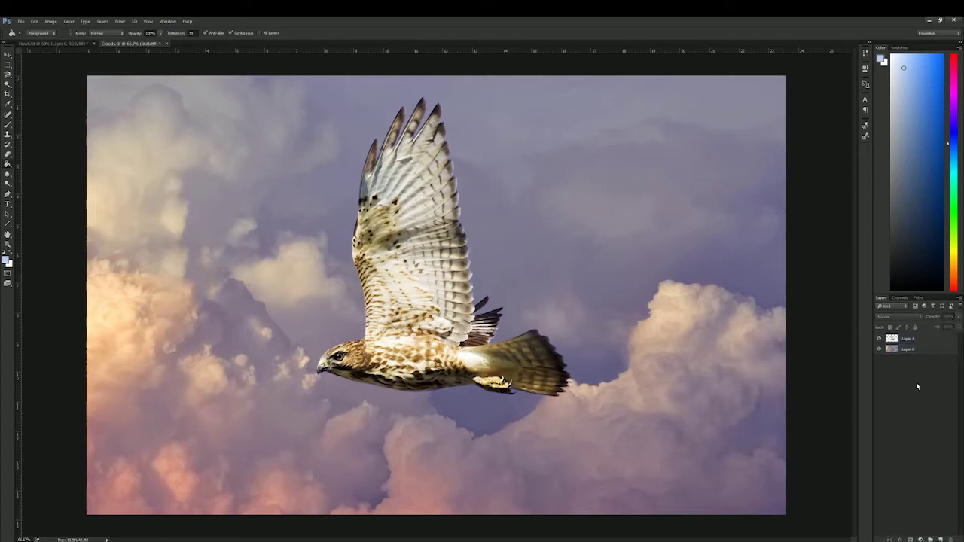
- Add seven empty layers above the hawk layer
click(915, 339)
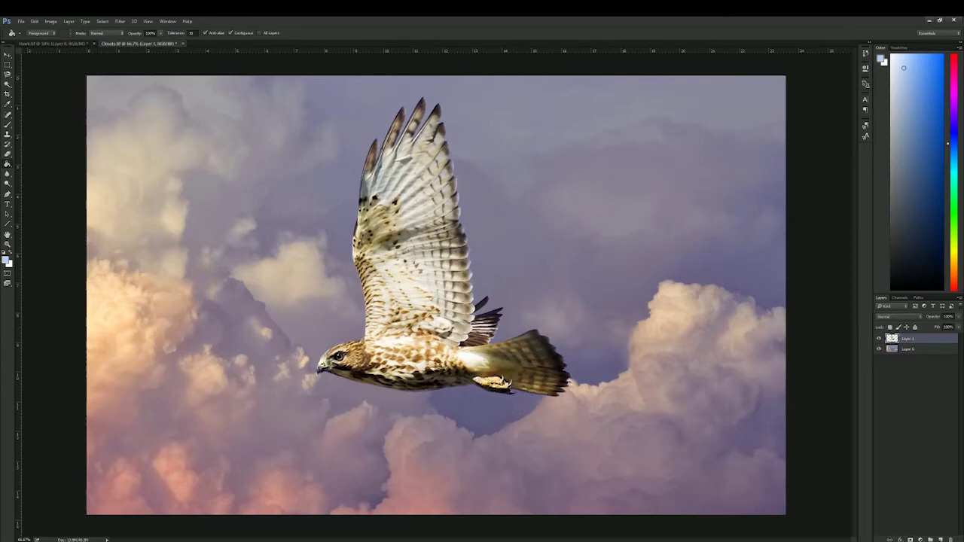
click(941, 539)
click(941, 539)
click(941, 540)
click(941, 540)
click(941, 540)
click(941, 540)
click(941, 540)
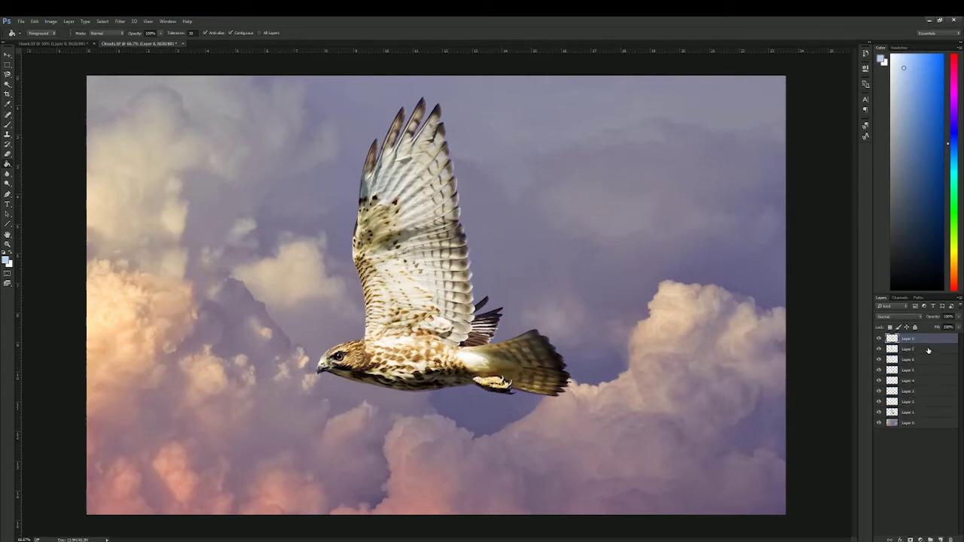
- Select all layers from the topmost empty one down to the clouds and merge them into a single layer
shift+click(920, 424)
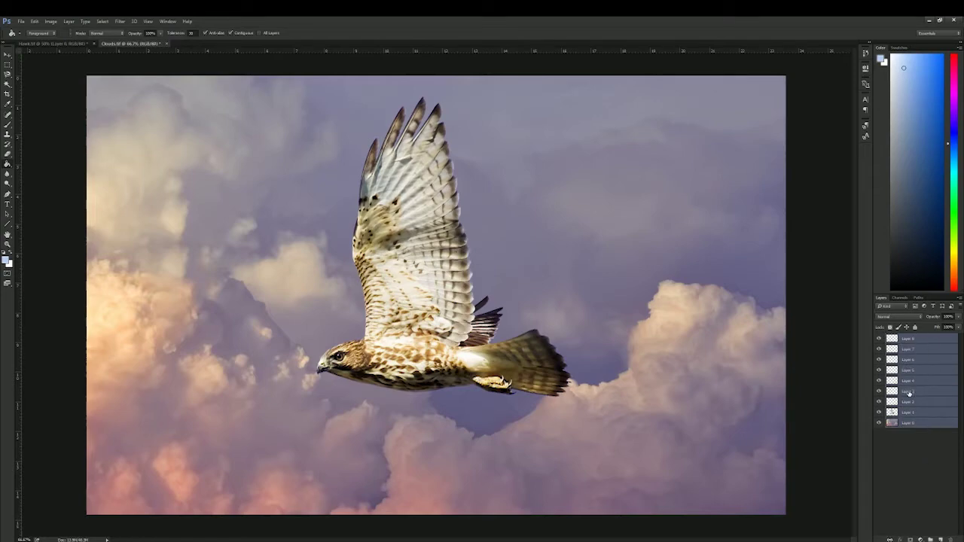
right_click(909, 393)
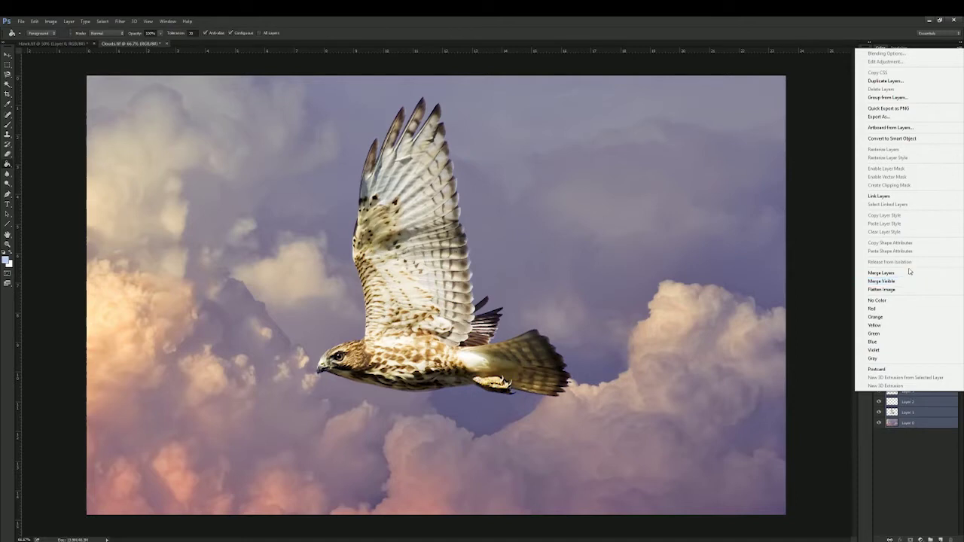
click(882, 273)
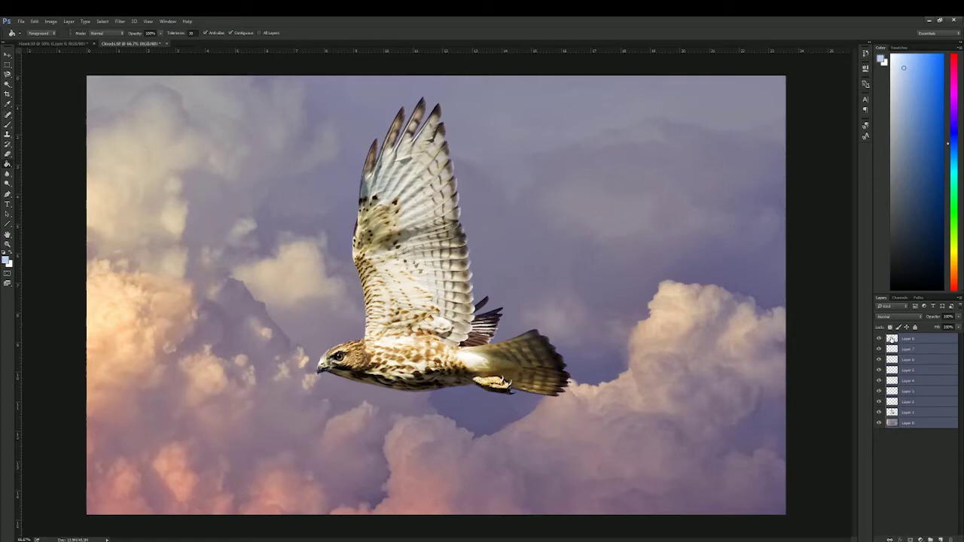
key(ctrl+e)
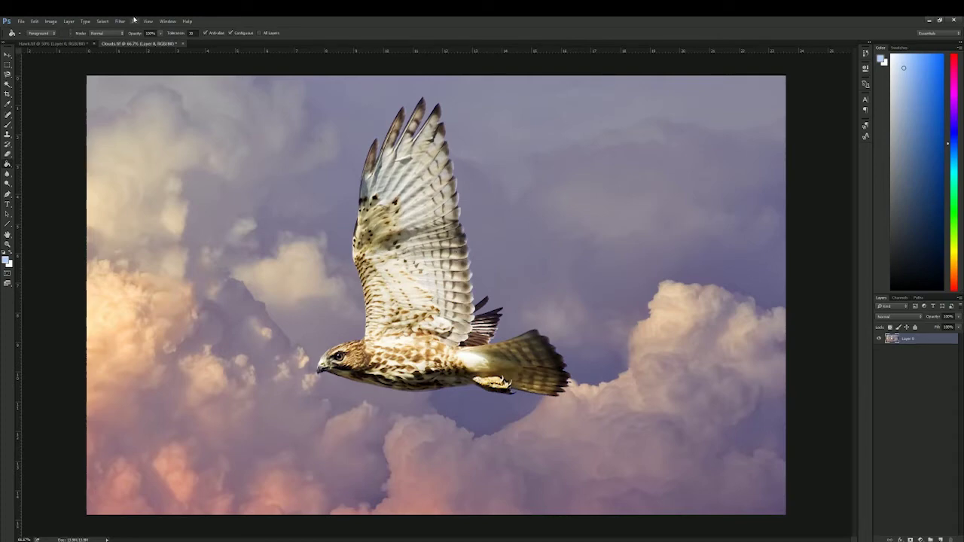
- Try a Brightness/Contrast adjustment on the merged layer with brightness 9 and contrast 9
click(50, 21)
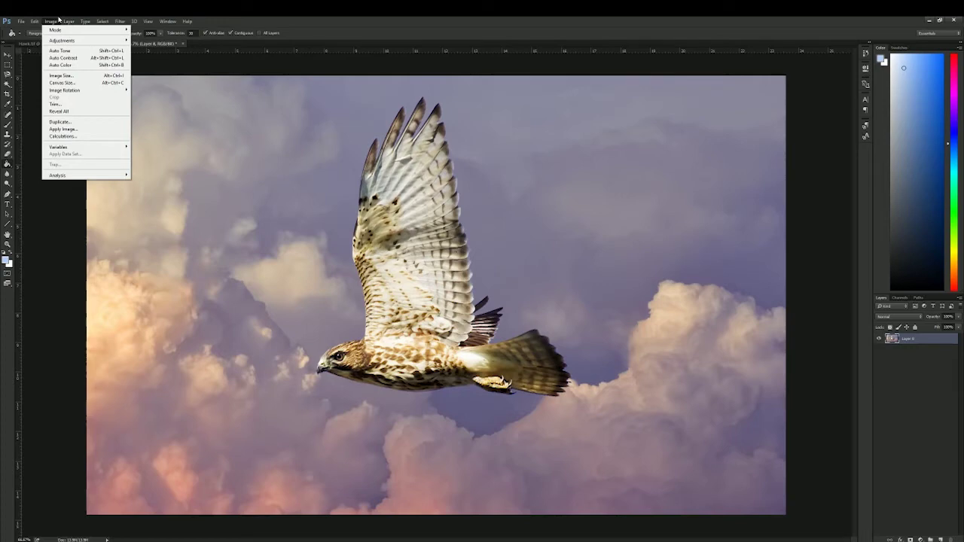
mouse_move(60, 31)
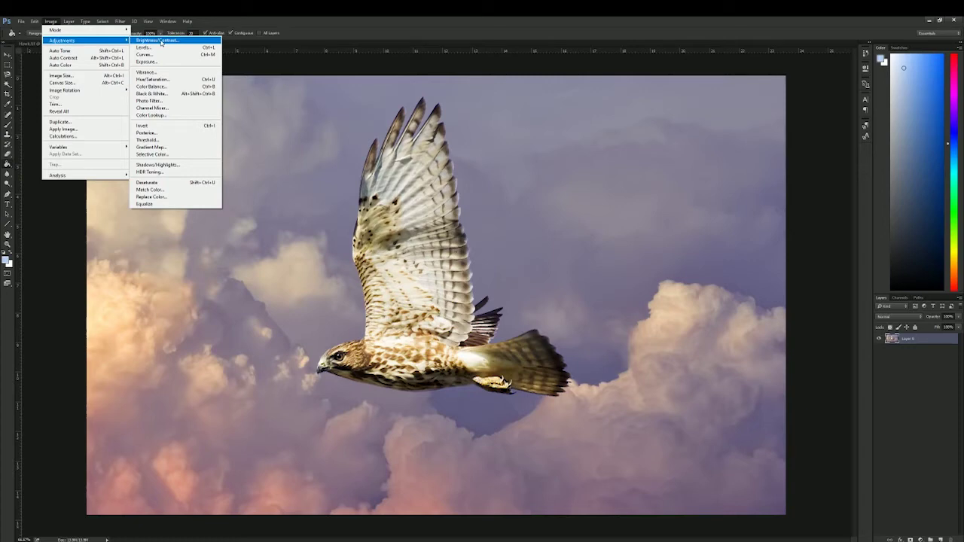
click(161, 43)
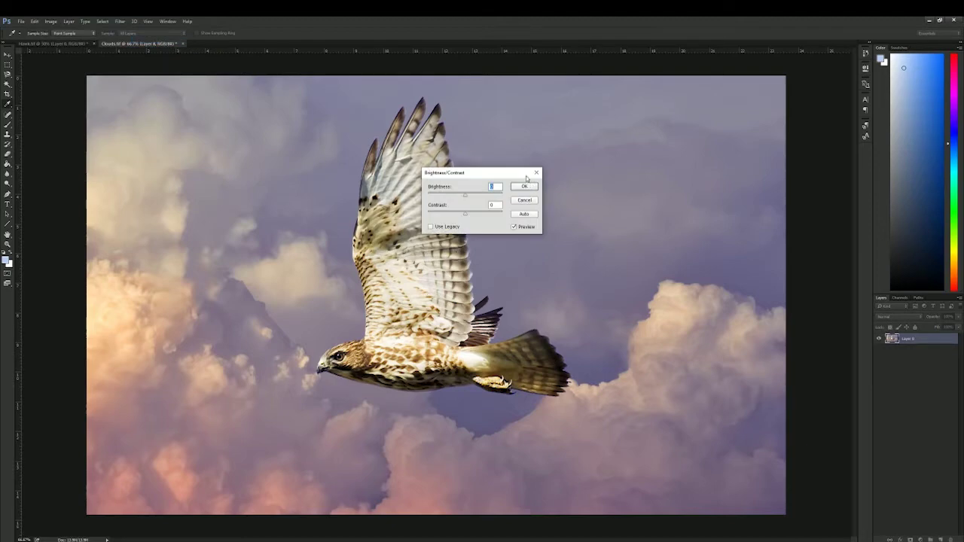
drag(476, 173, 546, 210)
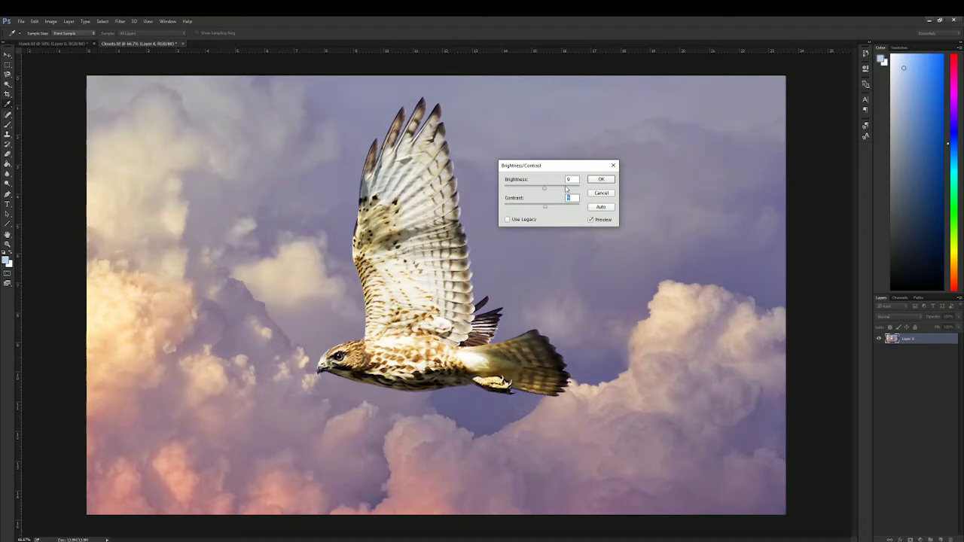
- Compare the image with and without the Brightness/Contrast adjustment by toggling its preview repeatedly
click(591, 220)
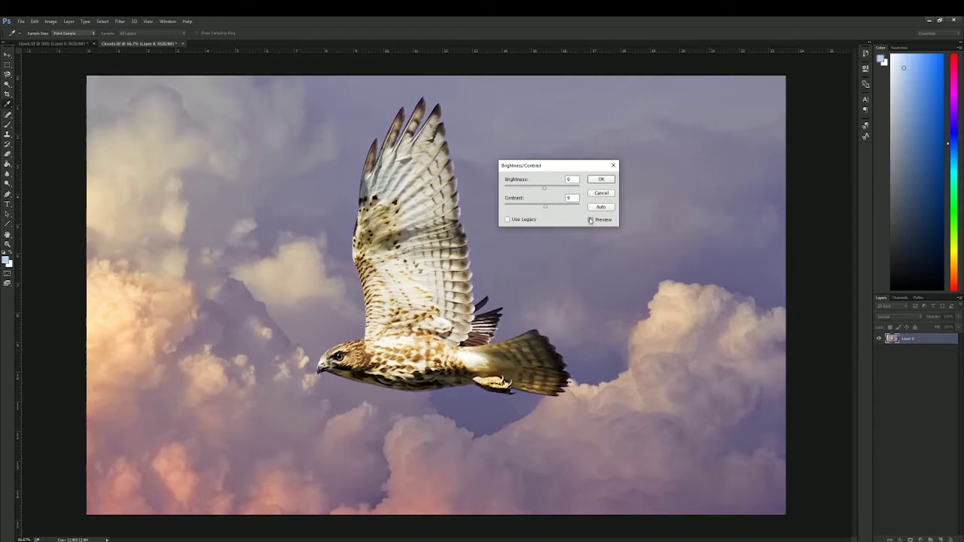
click(591, 220)
click(590, 220)
click(590, 220)
click(590, 220)
click(590, 220)
click(590, 220)
click(591, 220)
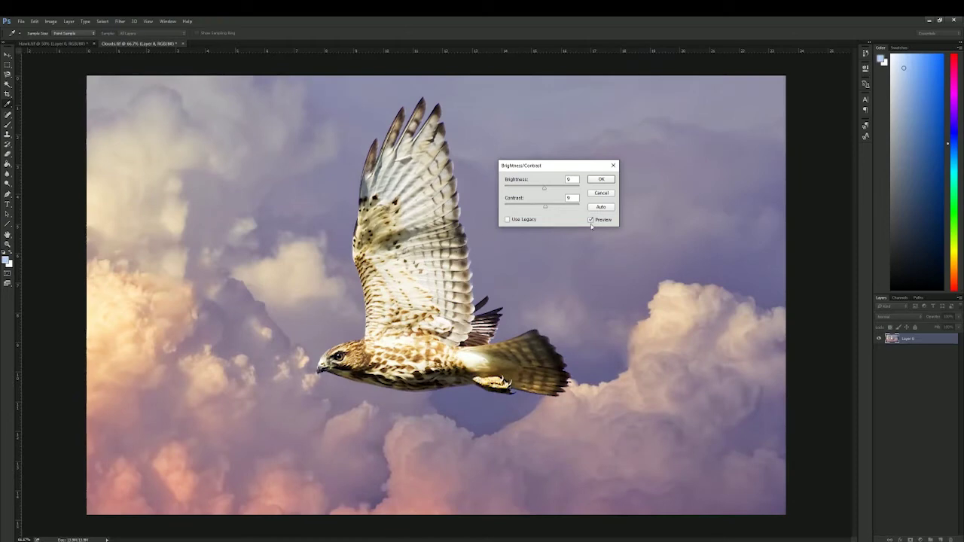
click(591, 220)
click(591, 220)
click(591, 220)
click(591, 220)
click(592, 220)
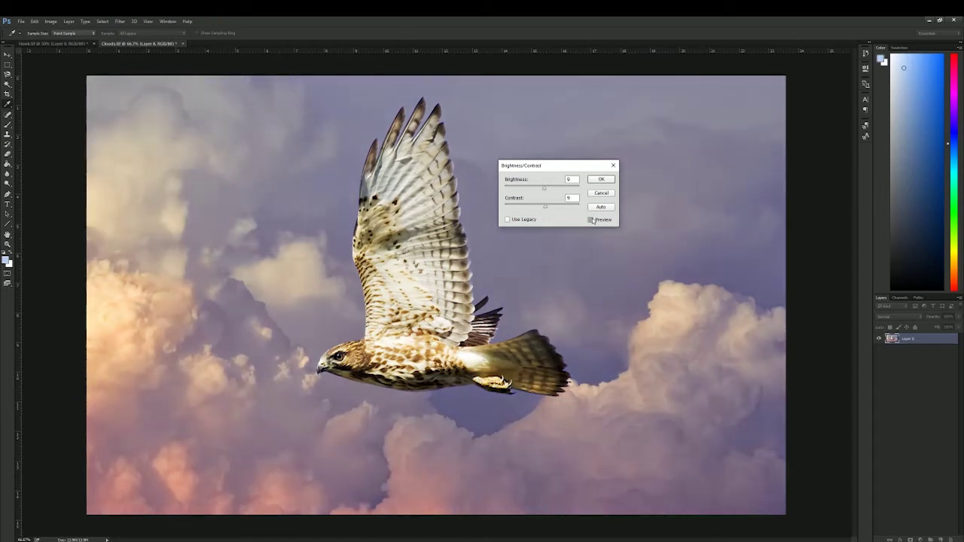
click(592, 220)
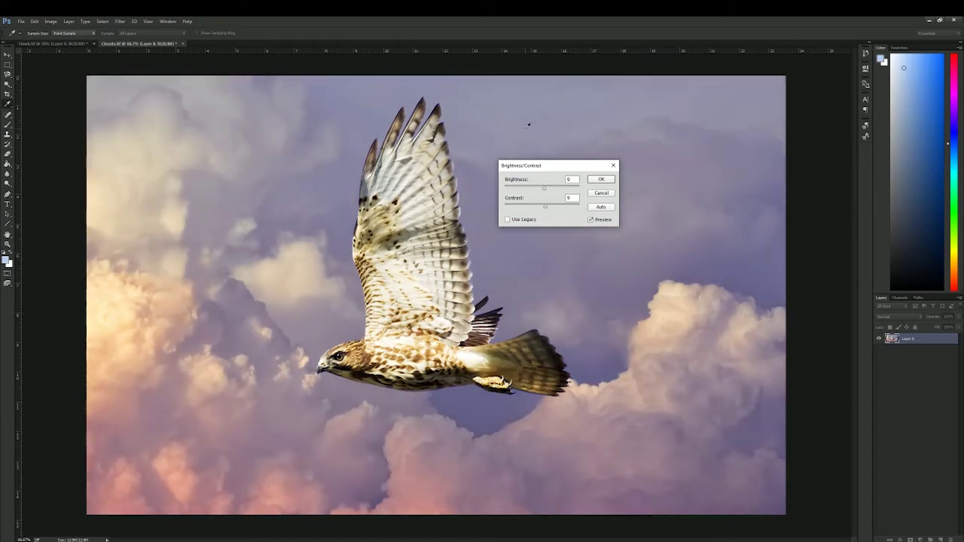
- Nudge the brightness slightly, check the preview again and cancel the Brightness/Contrast adjustment
click(544, 191)
drag(545, 191, 543, 191)
click(591, 220)
click(591, 220)
click(601, 193)
key(g)
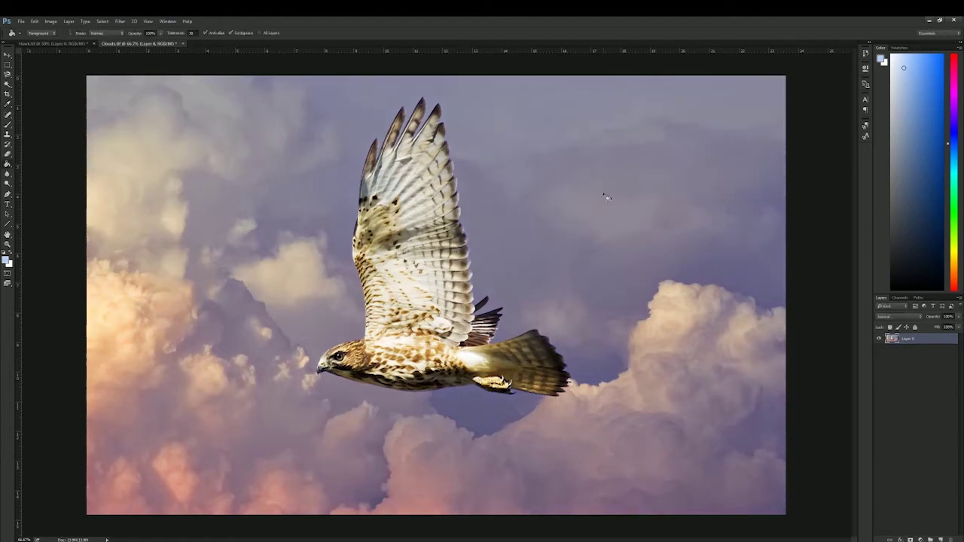
- Start a Levels adjustment on the merged layer and darken the midtones to an input level of 0.82
click(51, 21)
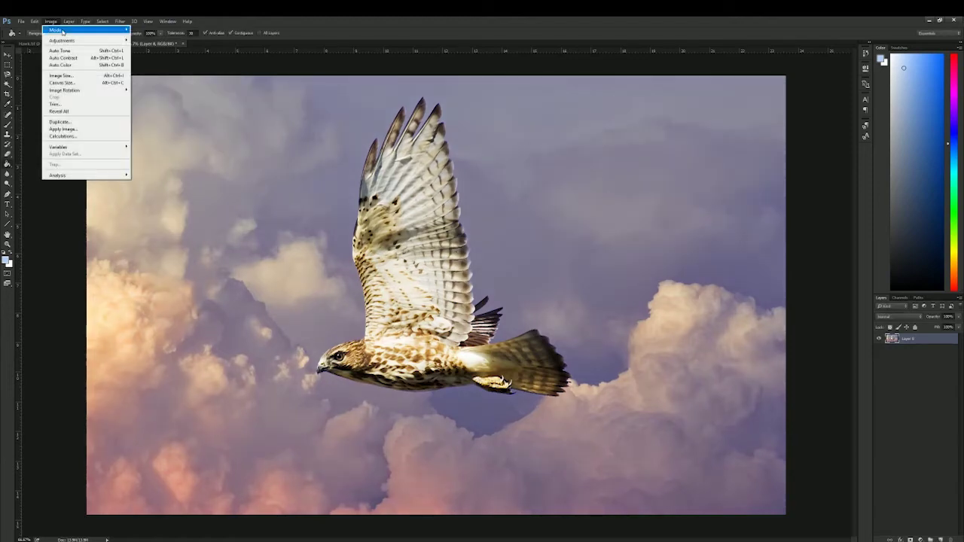
mouse_move(73, 41)
click(175, 49)
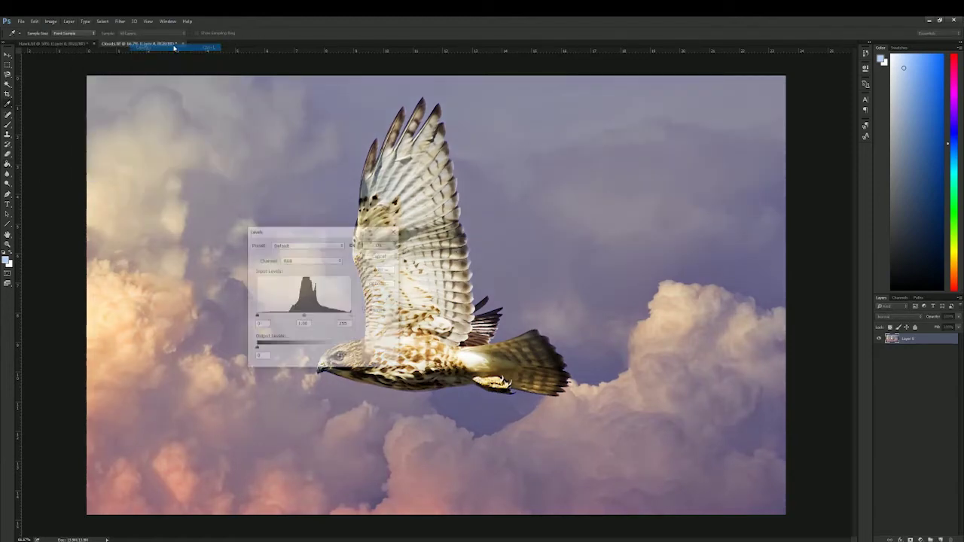
drag(332, 236, 578, 158)
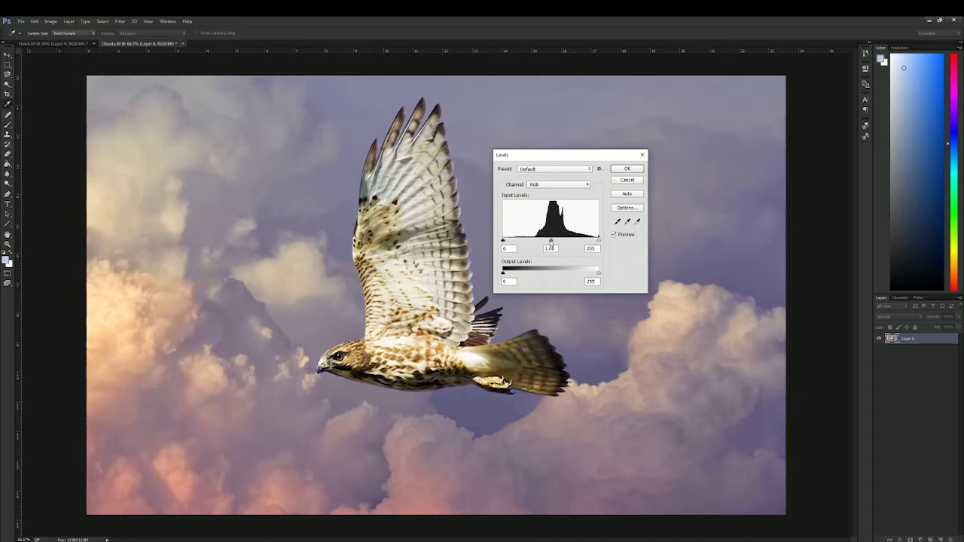
mouse_move(551, 242)
mouse_down()
mouse_move(562, 242)
mouse_move(538, 239)
mouse_move(574, 237)
mouse_move(554, 237)
mouse_up()
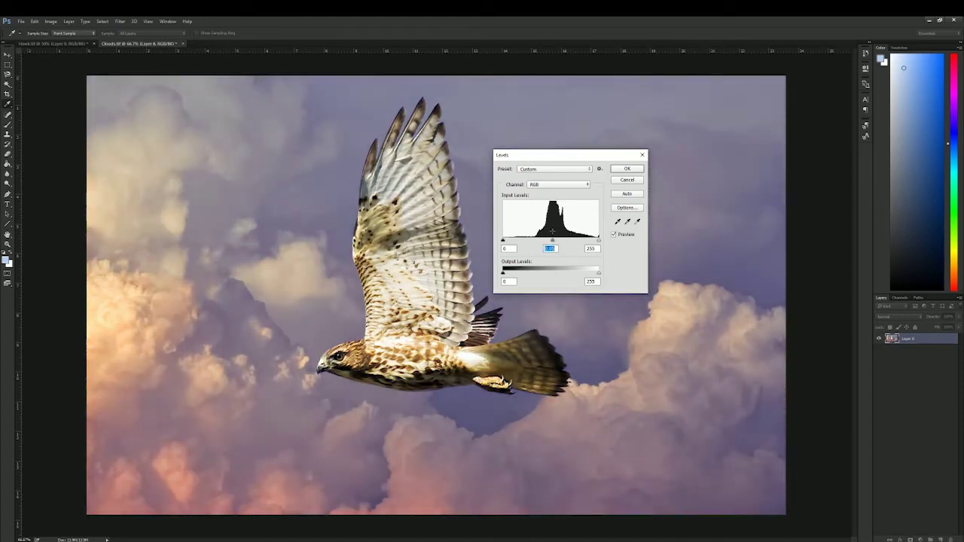
click(600, 240)
drag(552, 242, 599, 242)
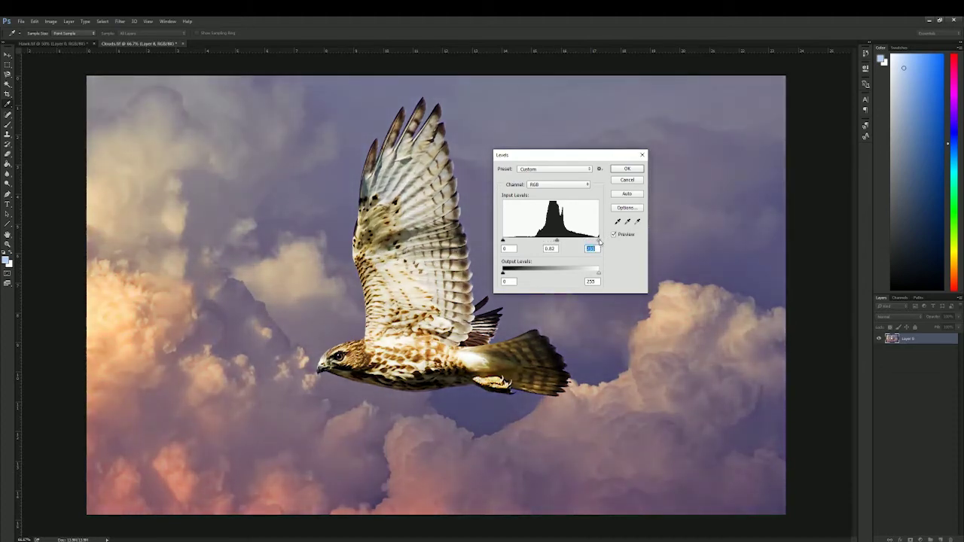
- Test the highlight input level, raise the shadow input level slightly and apply the Levels adjustment
drag(599, 240, 600, 241)
mouse_move(504, 240)
mouse_down()
mouse_move(530, 243)
mouse_move(504, 241)
mouse_up()
click(503, 249)
key(Tab)
drag(504, 239, 503, 239)
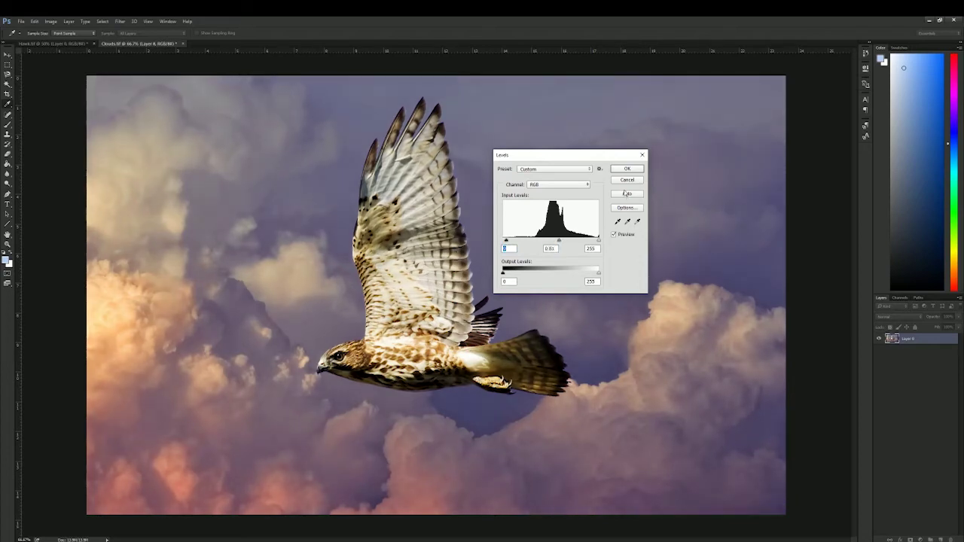
click(628, 168)
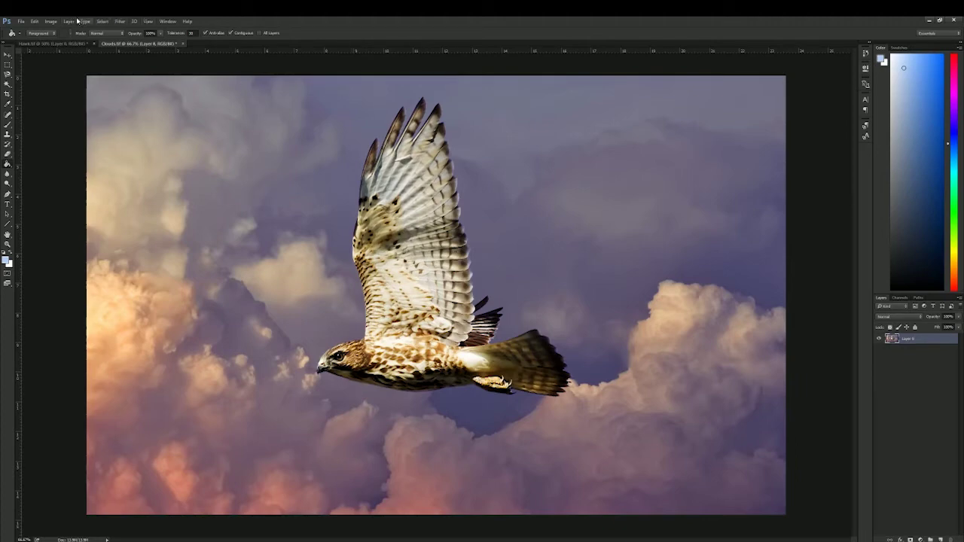
- Try a Curves adjustment on the merged layer, pulling a shadow point down to about input 42, output 25
click(50, 22)
mouse_move(66, 40)
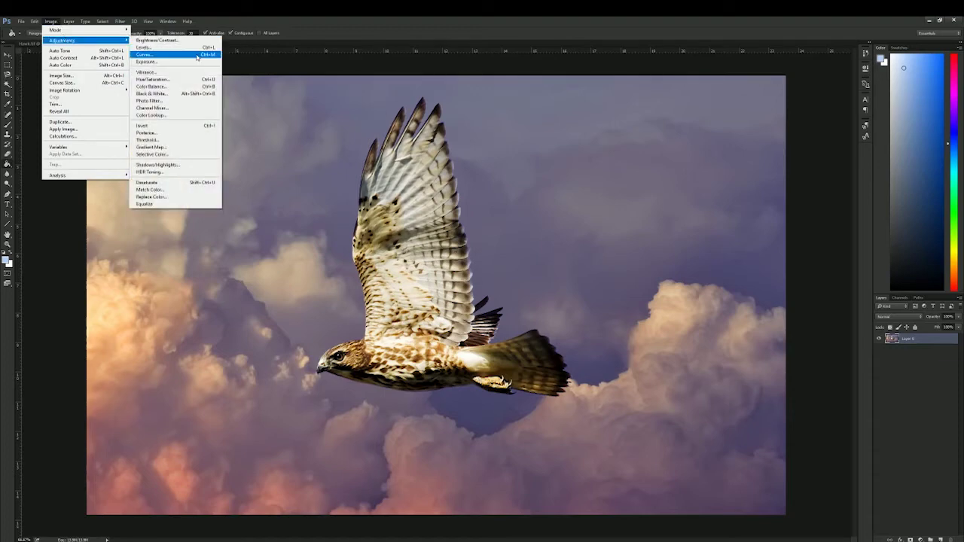
click(144, 55)
drag(807, 371, 717, 282)
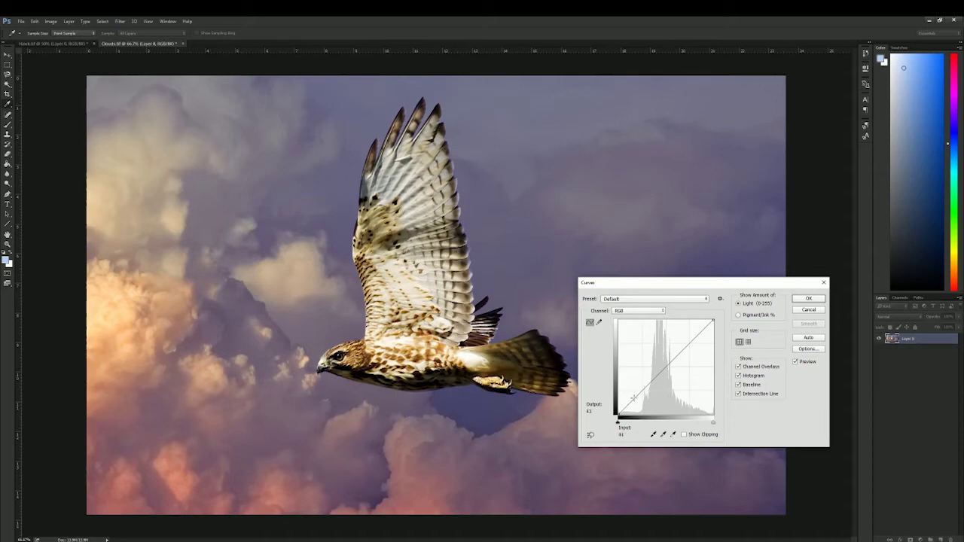
click(633, 397)
drag(633, 397, 635, 405)
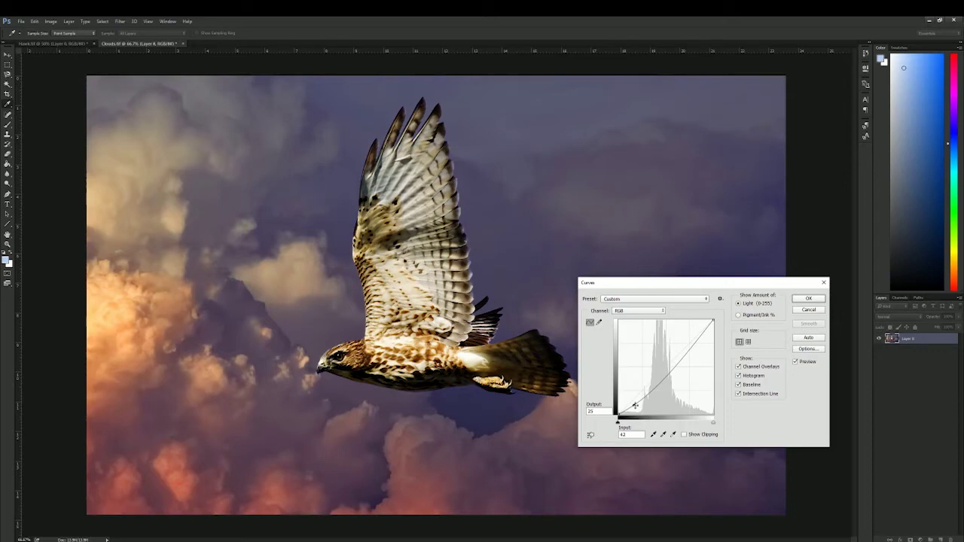
drag(634, 404, 636, 405)
- Try a highlight curve point at about input 207, output 208, and lift the shadow point to input 37, output 49
click(695, 340)
mouse_move(695, 341)
mouse_down()
mouse_move(686, 324)
mouse_move(695, 337)
mouse_up()
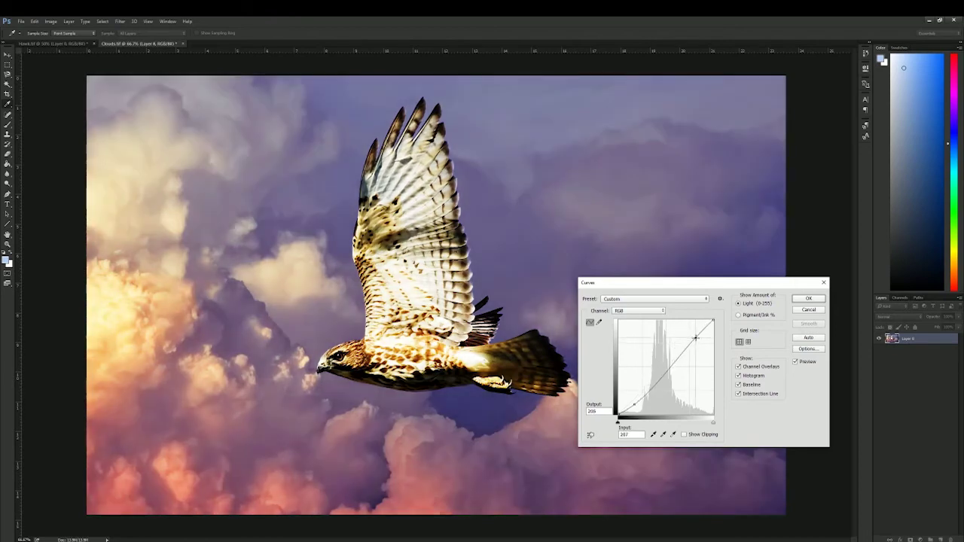
drag(633, 399, 633, 398)
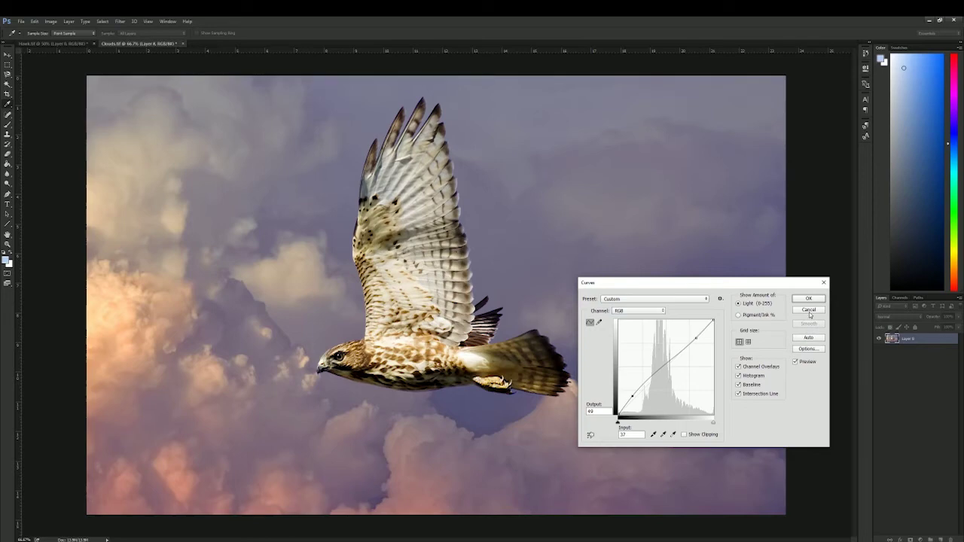
- Try the shadow point at input 13, output 5 and the upper point at input 117, output 128, and cancel Curves
drag(632, 396, 623, 412)
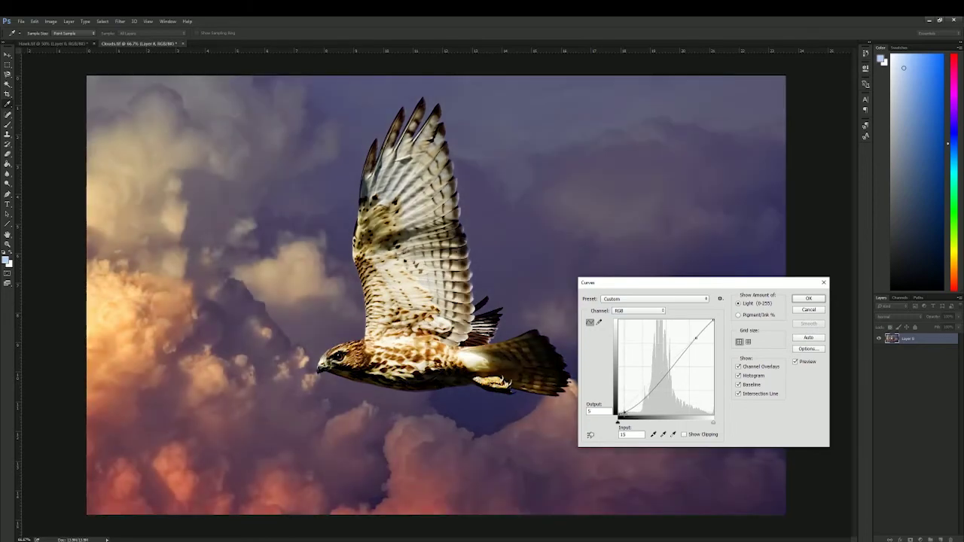
drag(695, 337, 661, 366)
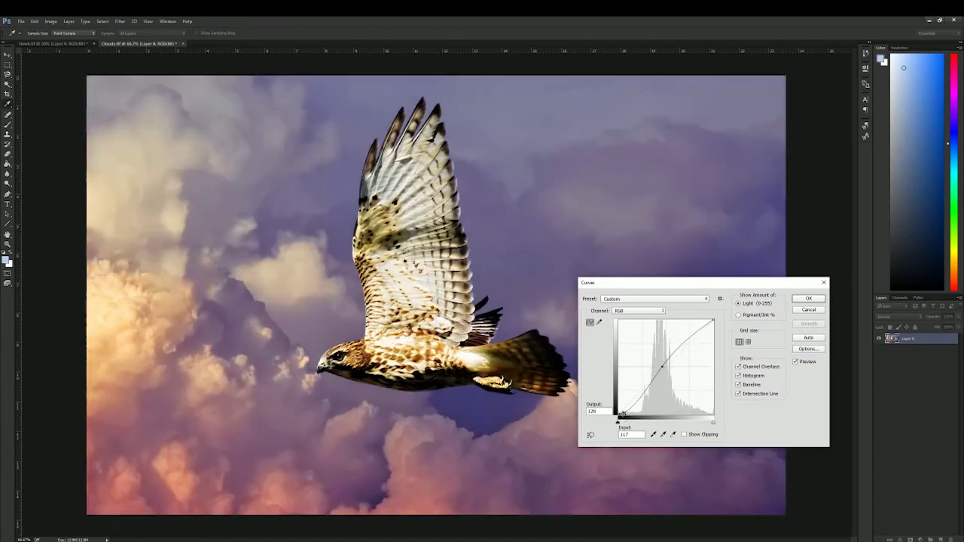
drag(622, 414, 620, 418)
click(817, 311)
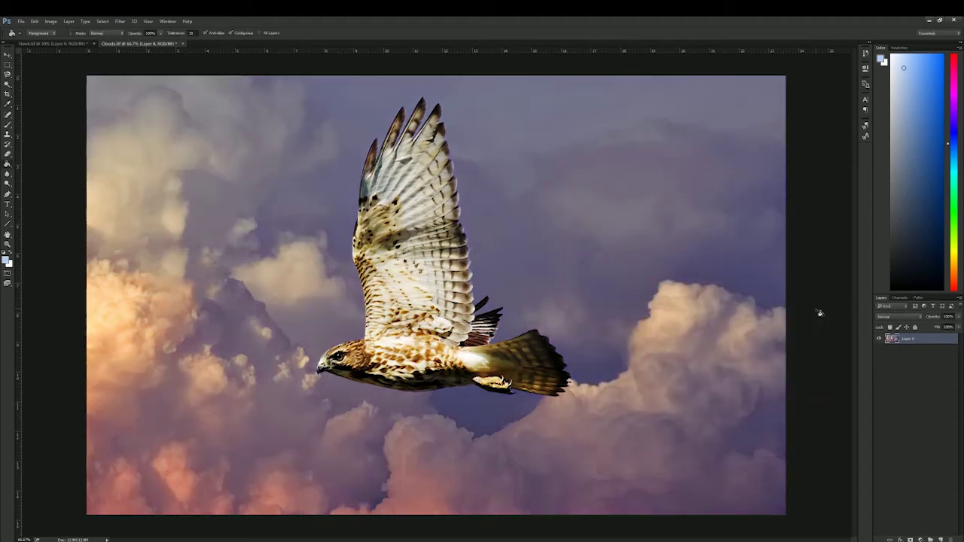
- Try an Exposure adjustment with offset -0.0234, gamma correction 0.57 and a slightly raised exposure, and cancel it
click(50, 21)
mouse_move(69, 40)
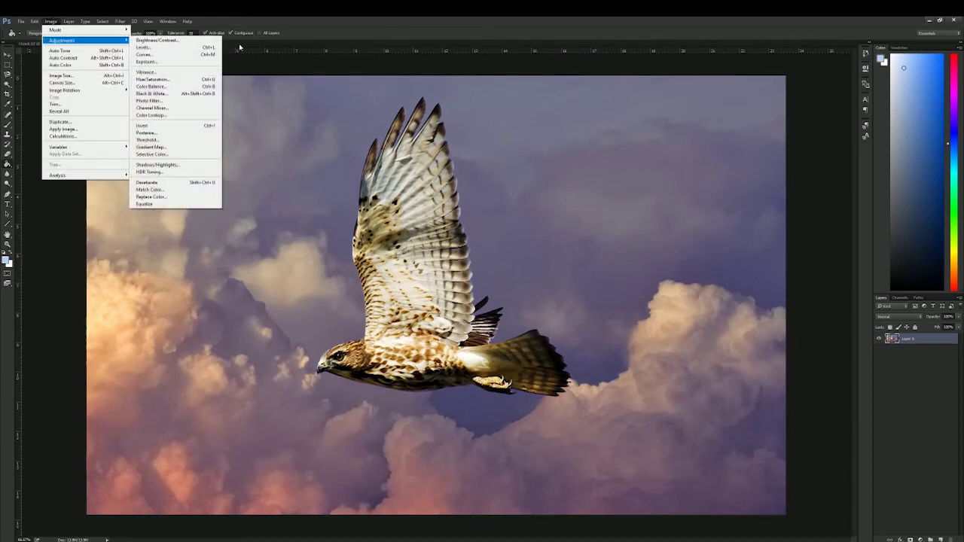
click(189, 62)
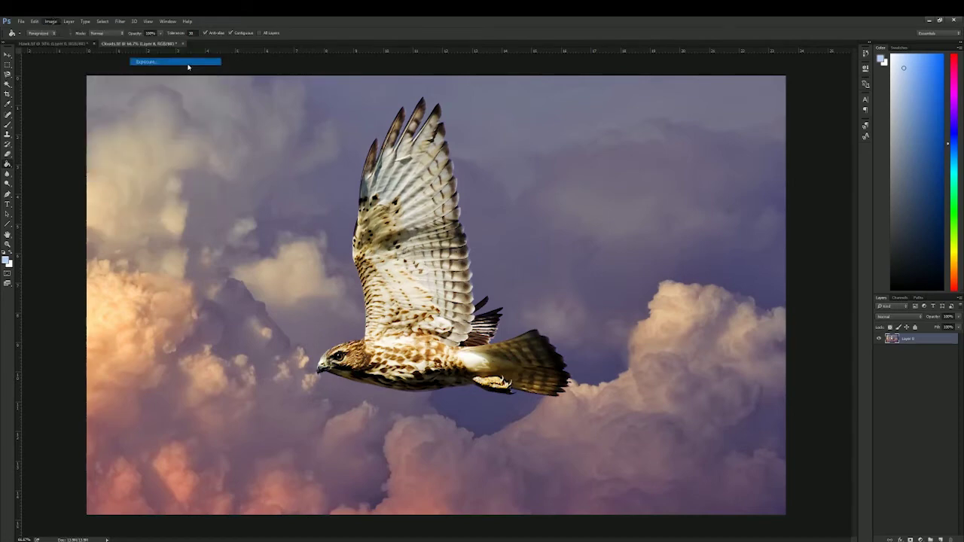
drag(535, 87, 624, 167)
drag(588, 205, 603, 238)
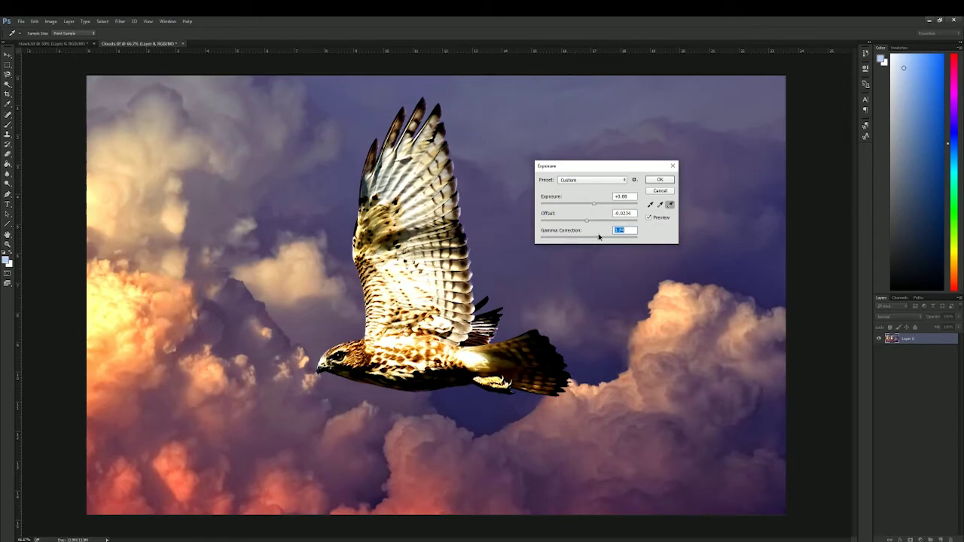
mouse_move(599, 238)
mouse_down()
mouse_move(585, 237)
mouse_move(607, 238)
mouse_up()
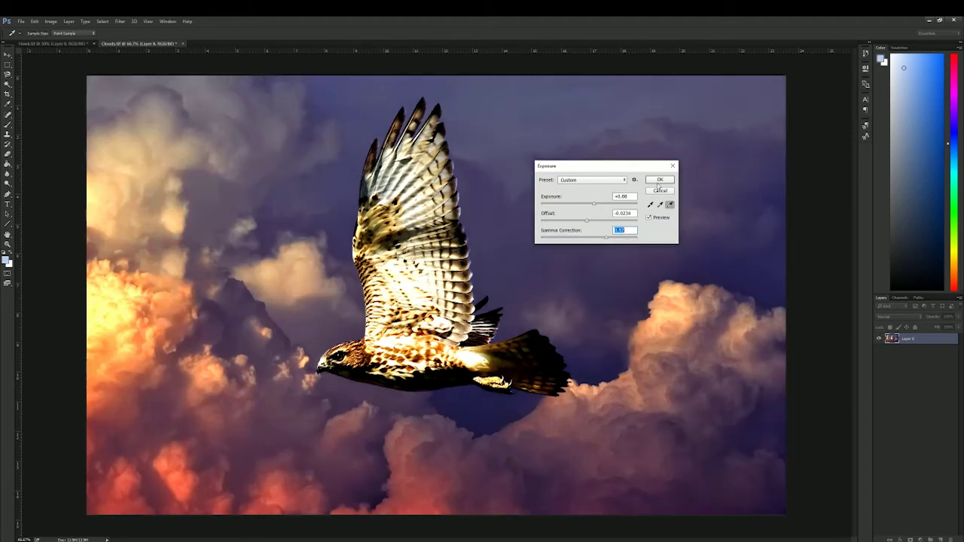
drag(596, 204, 598, 207)
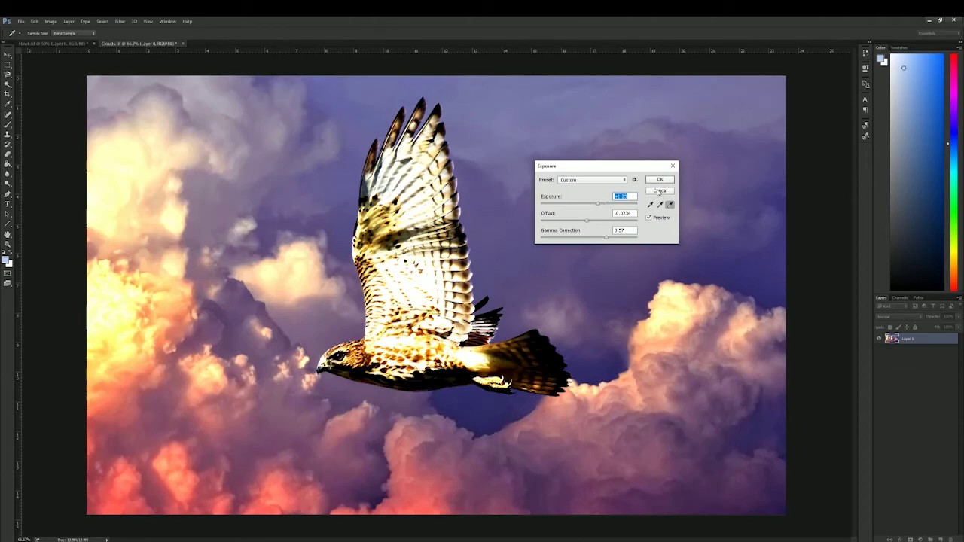
click(660, 191)
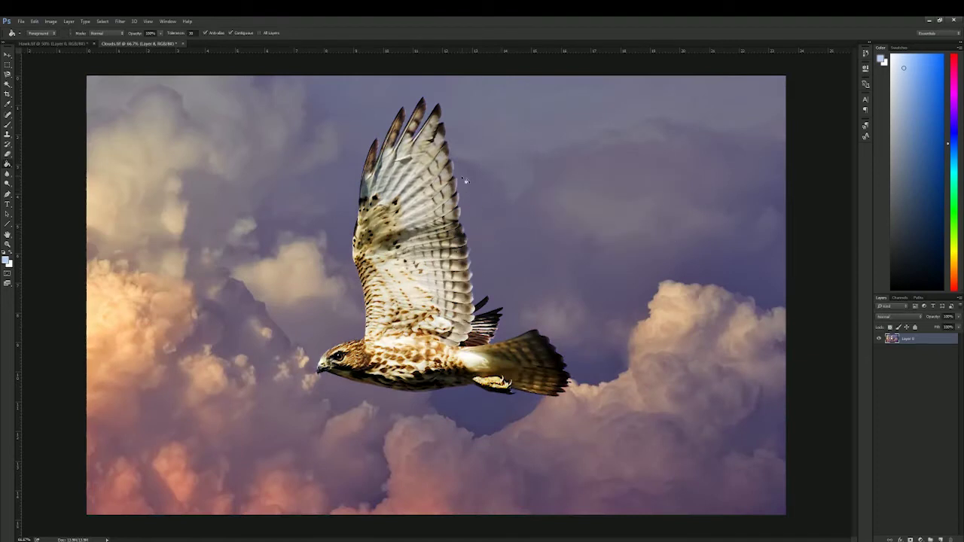
- Try out the lightness, saturation and hue of the merged layer in a Hue/Saturation adjustment
click(51, 21)
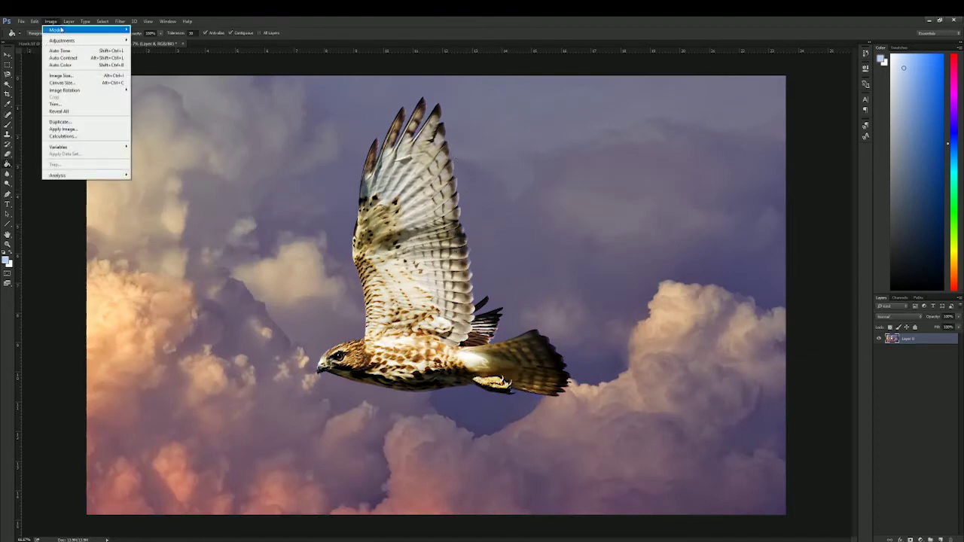
mouse_move(68, 43)
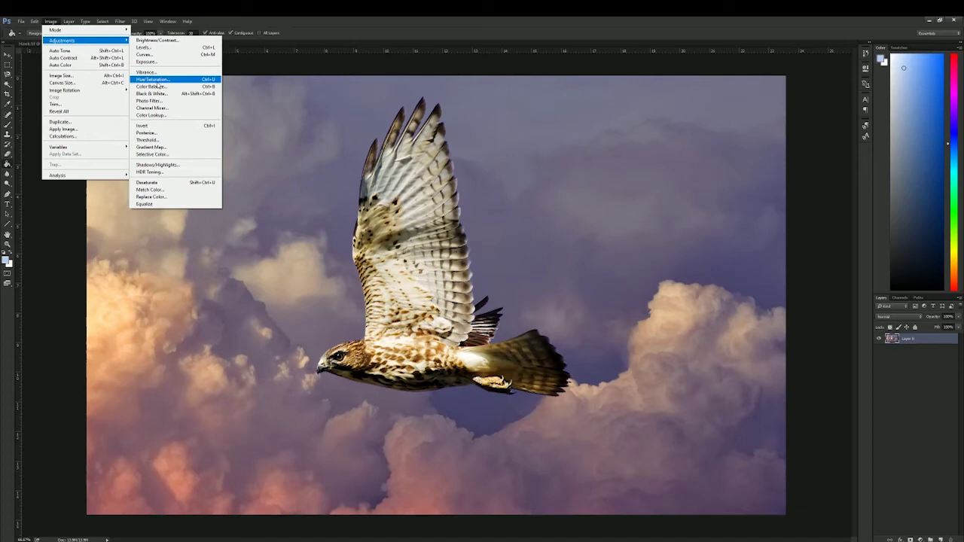
click(149, 80)
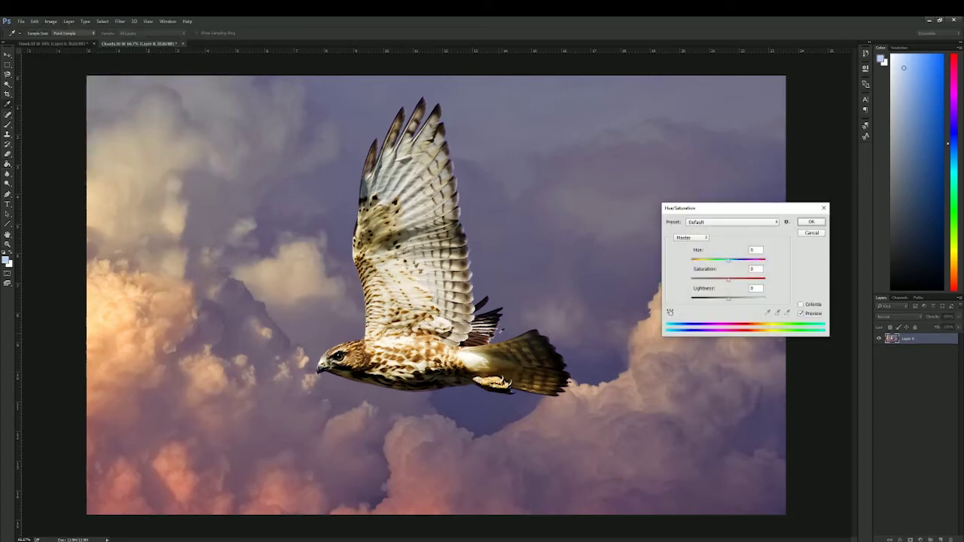
drag(792, 210, 650, 200)
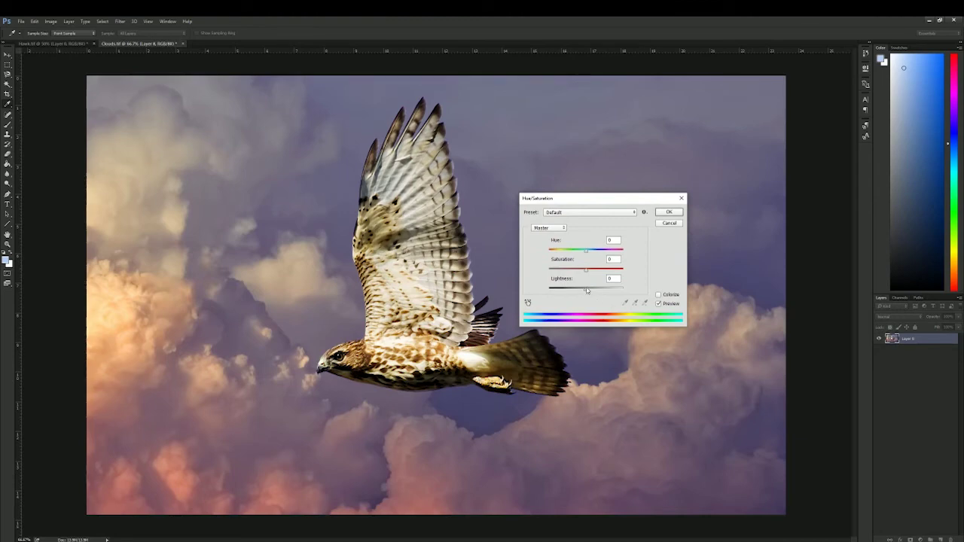
mouse_move(588, 291)
mouse_down()
mouse_move(571, 291)
mouse_move(607, 288)
mouse_move(587, 292)
mouse_up()
mouse_move(586, 271)
mouse_down()
mouse_move(616, 271)
mouse_move(586, 279)
mouse_up()
mouse_move(587, 252)
mouse_down()
mouse_move(549, 255)
mouse_move(631, 247)
mouse_move(586, 247)
mouse_up()
- Try colorizing the image with saturation 47 and hues from blue 217 to purple, and cancel Hue/Saturation
click(658, 294)
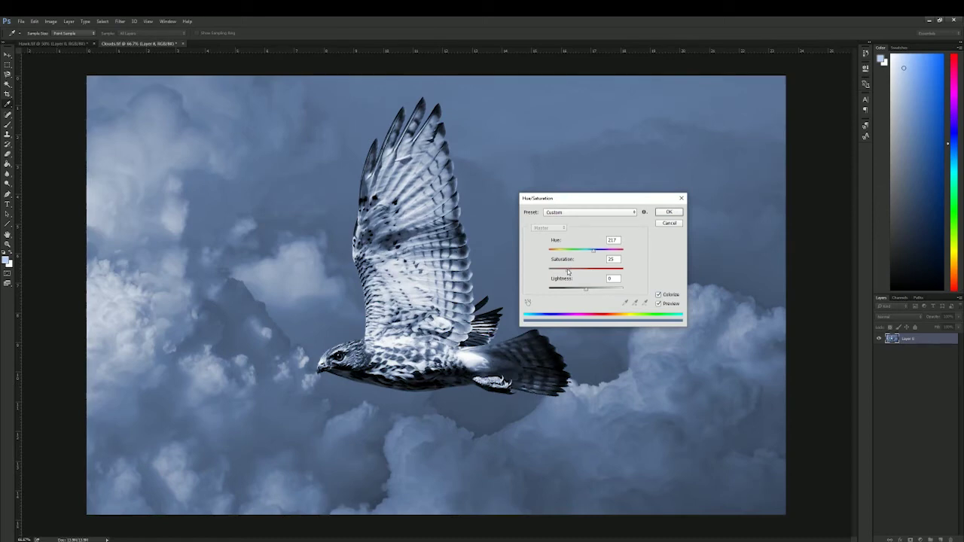
drag(568, 273, 584, 274)
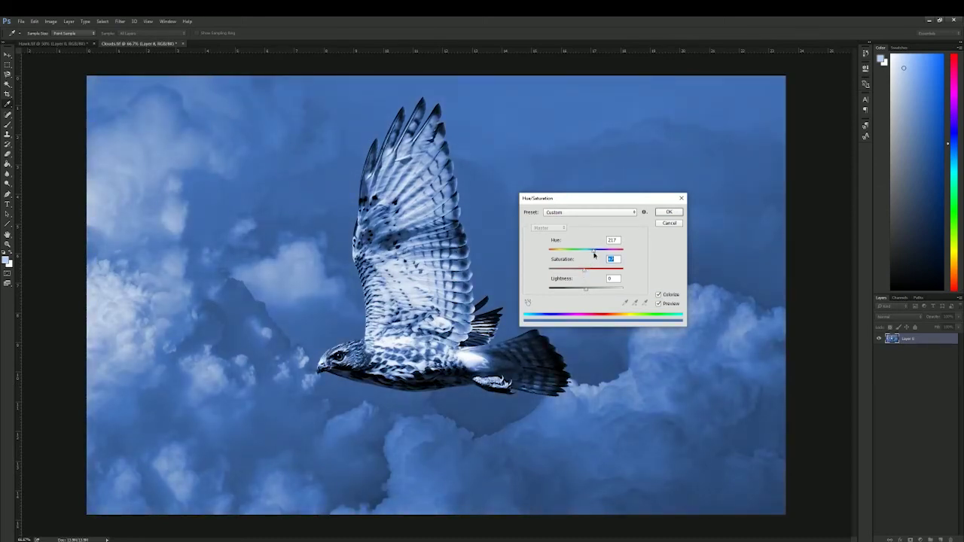
mouse_move(595, 257)
mouse_down()
mouse_move(549, 255)
mouse_move(622, 249)
mouse_move(602, 249)
mouse_up()
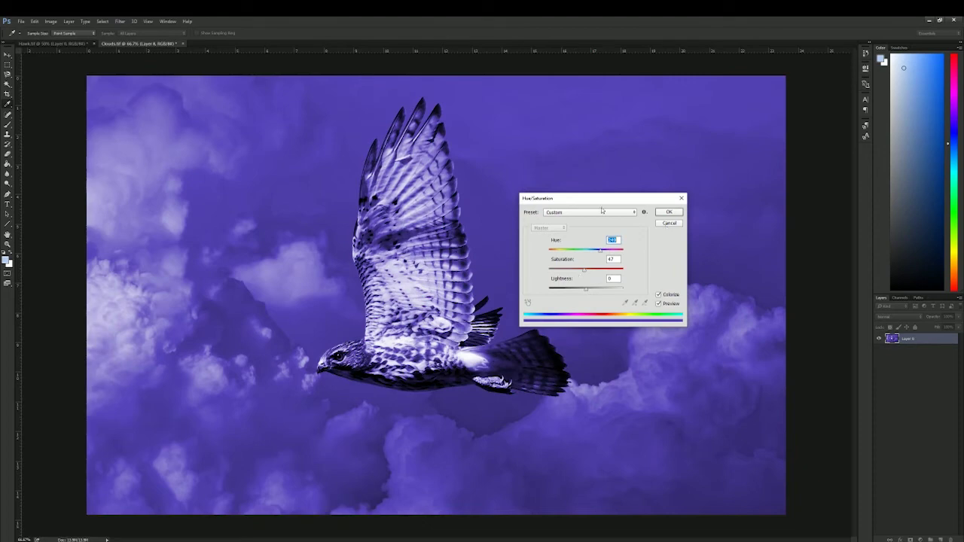
click(665, 226)
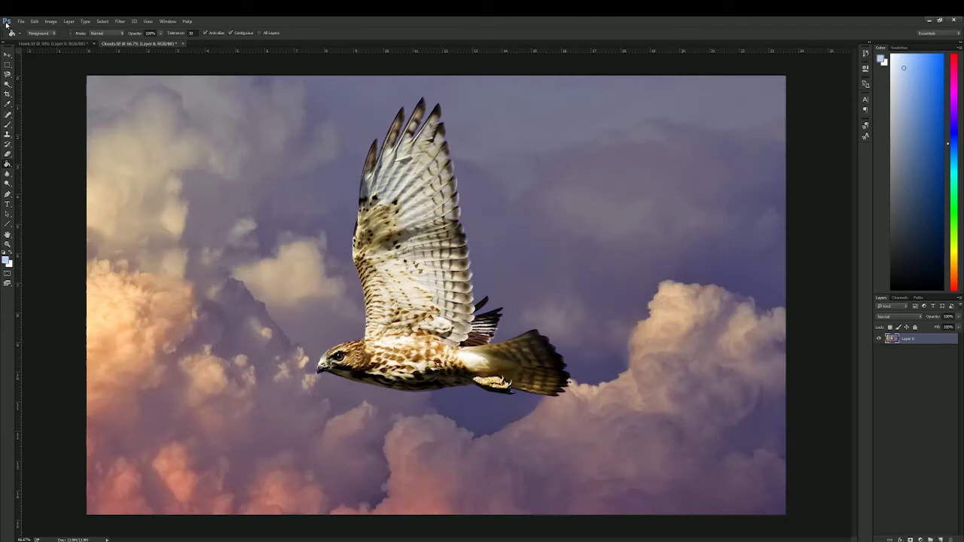
- Start a Color Balance adjustment on the merged layer and shift the midtones toward magenta
click(50, 21)
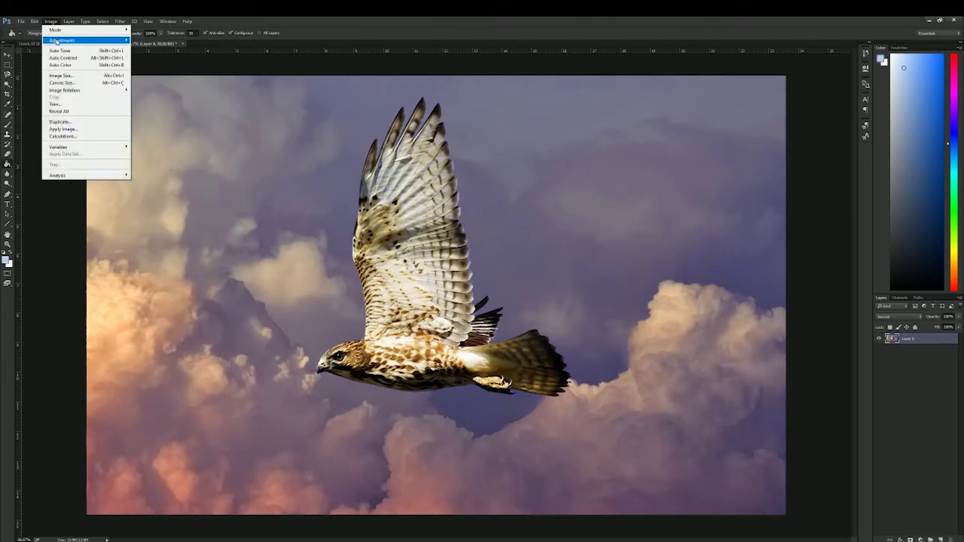
mouse_move(57, 42)
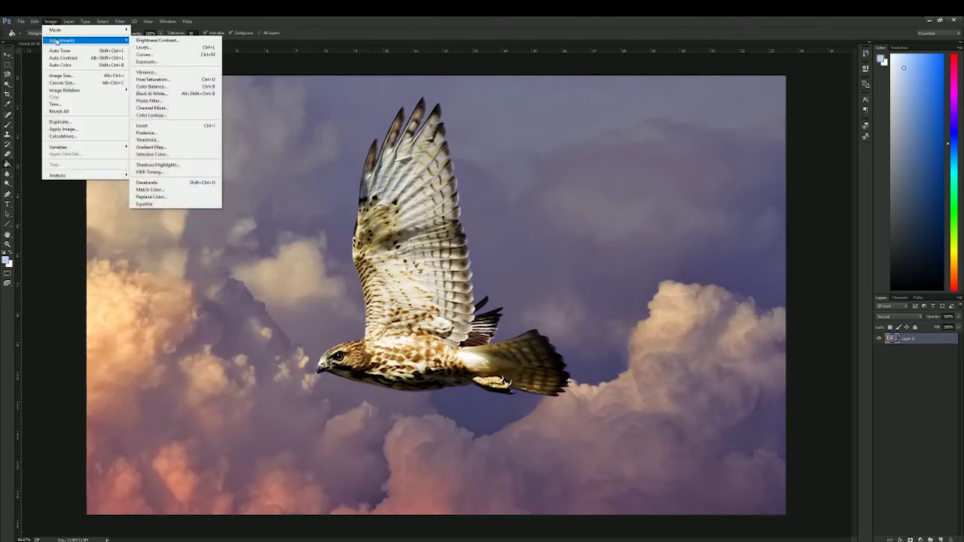
click(184, 87)
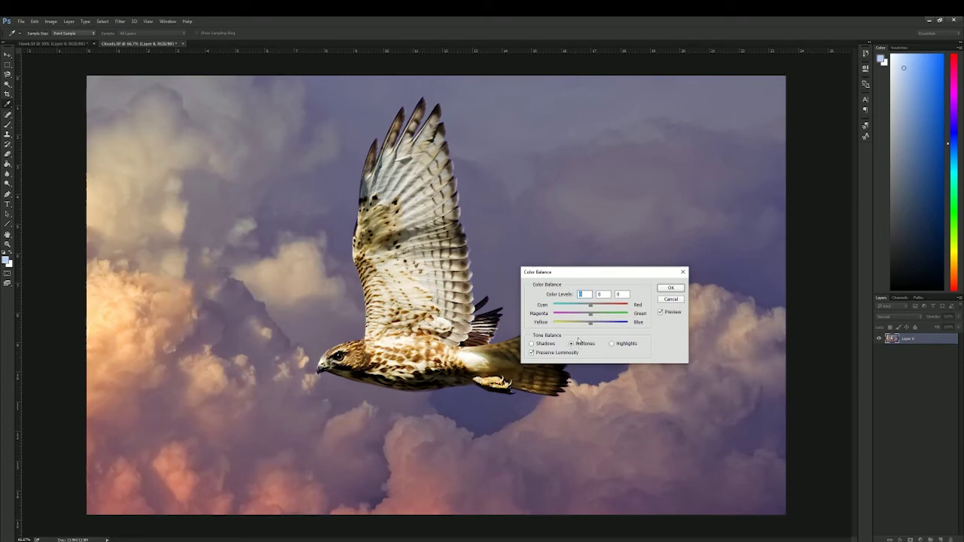
mouse_move(591, 325)
mouse_down()
mouse_move(622, 325)
mouse_move(578, 316)
mouse_up()
drag(578, 316, 579, 316)
click(579, 316)
click(593, 327)
- Shift the highlights about +14 toward green, nudge the shadows' yellow-blue balance and apply the Color Balance adjustment
click(612, 345)
mouse_move(592, 317)
mouse_down()
mouse_move(570, 319)
mouse_move(596, 313)
mouse_up()
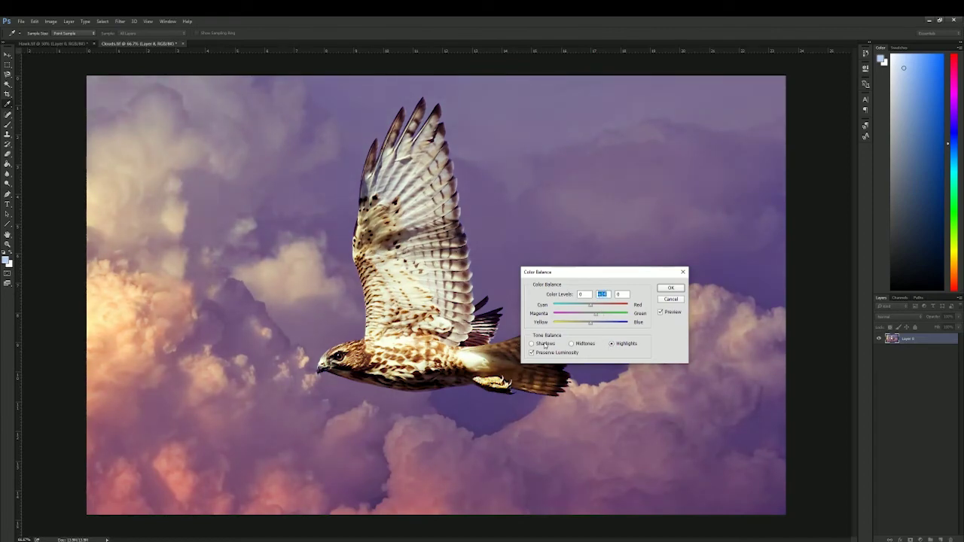
click(531, 343)
drag(591, 324, 590, 324)
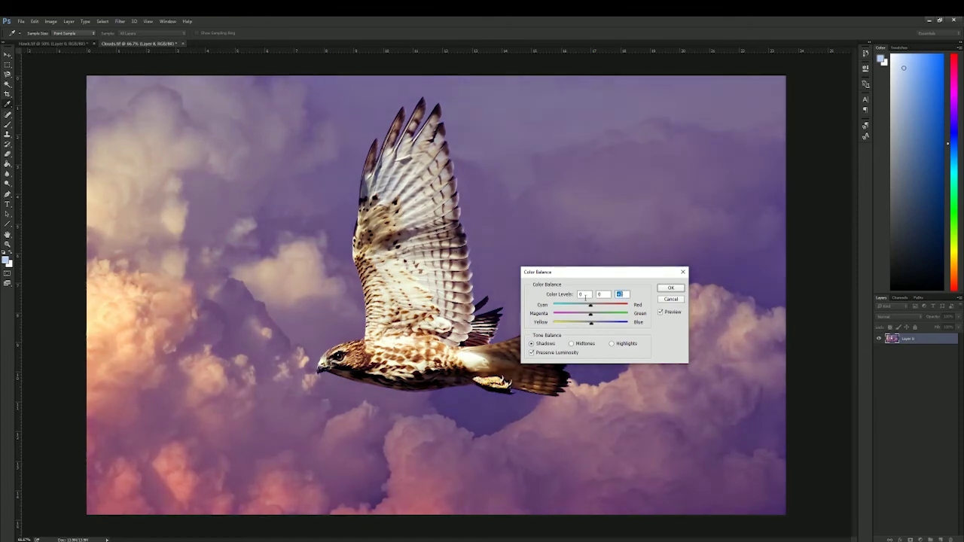
click(571, 345)
click(663, 291)
key(g)
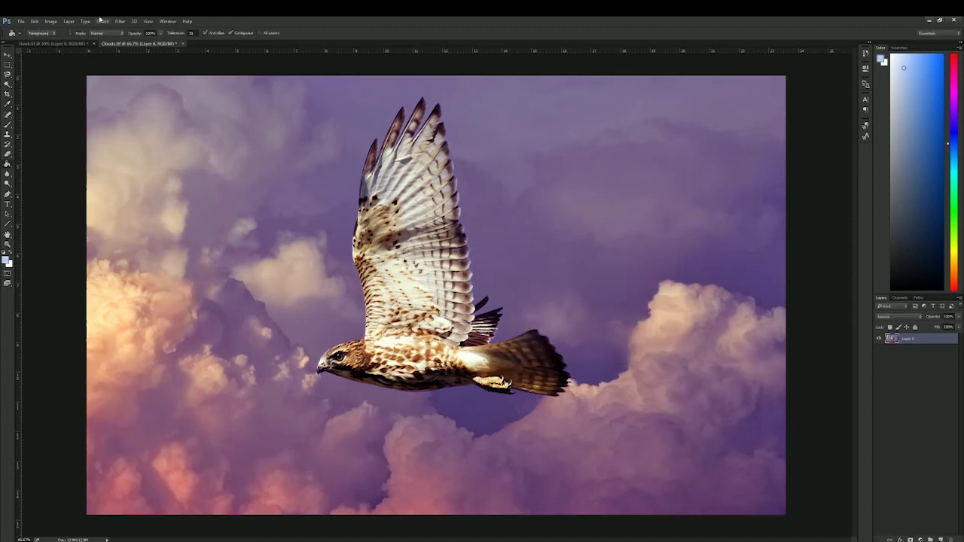
- Try inverting the merged layer's colors twice, restoring the original colors after each inversion
click(58, 20)
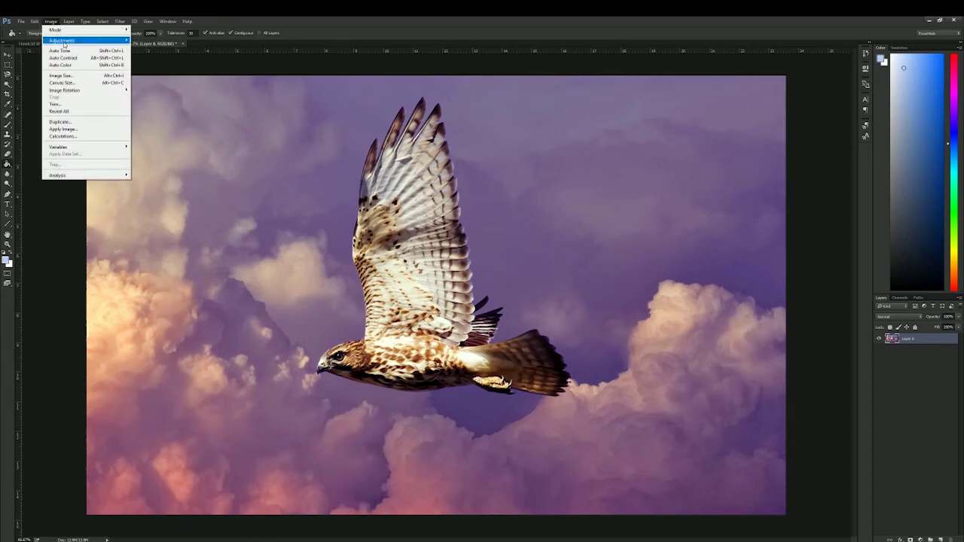
mouse_move(64, 44)
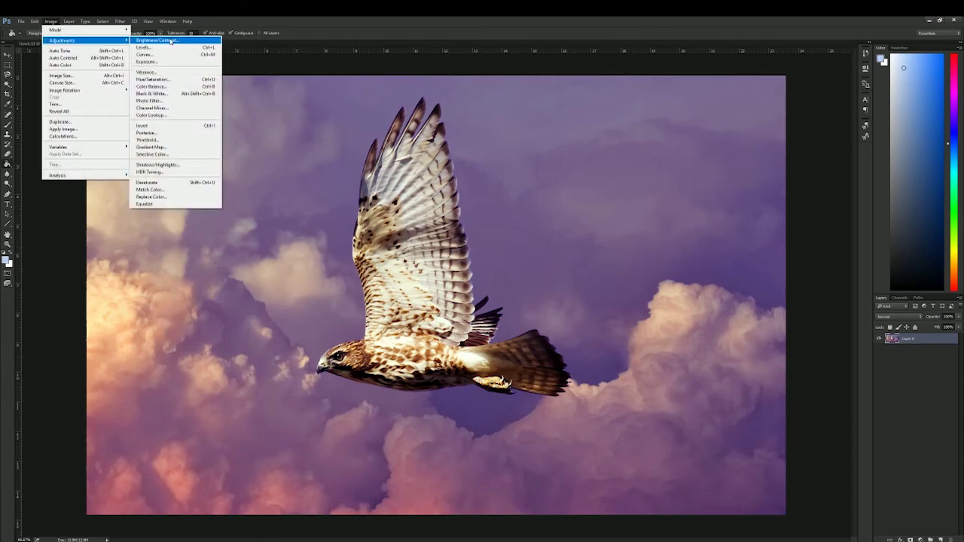
click(201, 127)
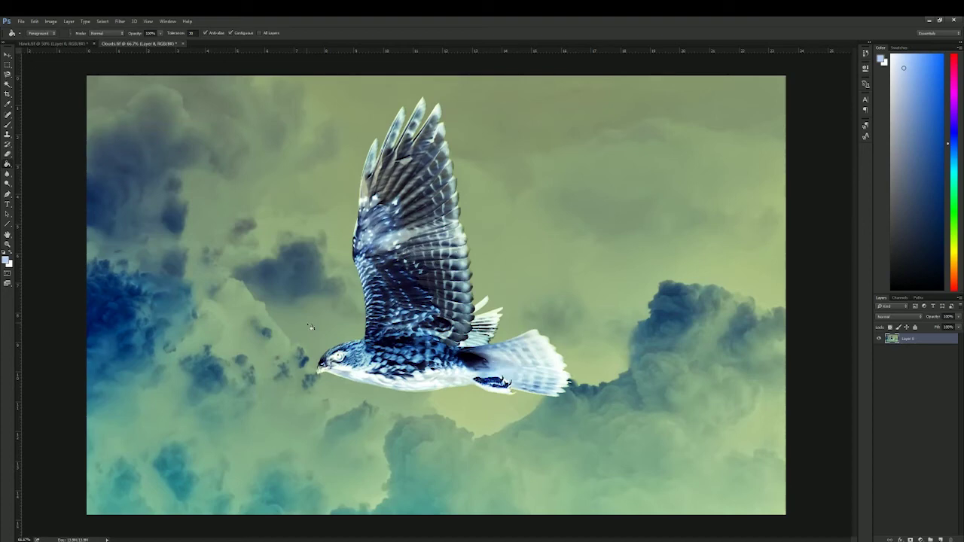
key(ctrl+i)
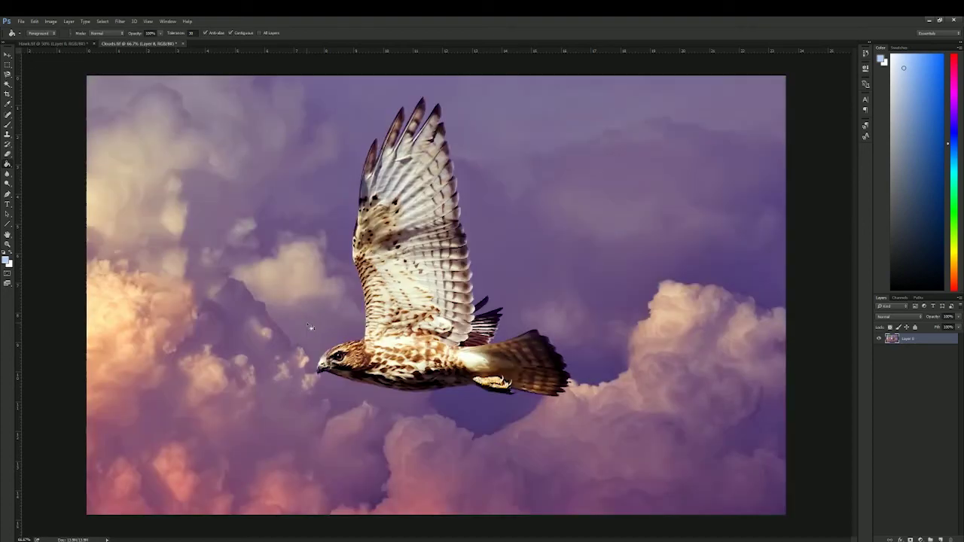
key(ctrl+i)
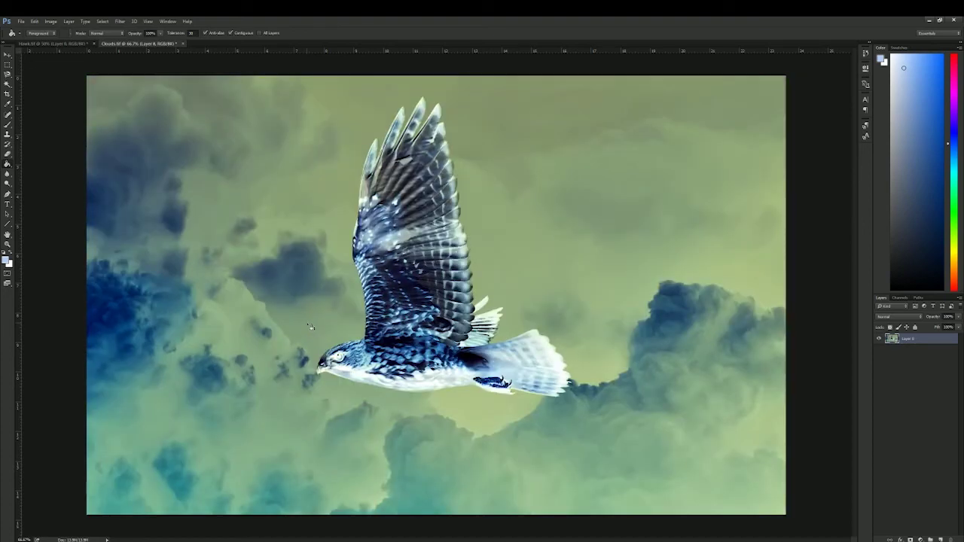
key(ctrl+i)
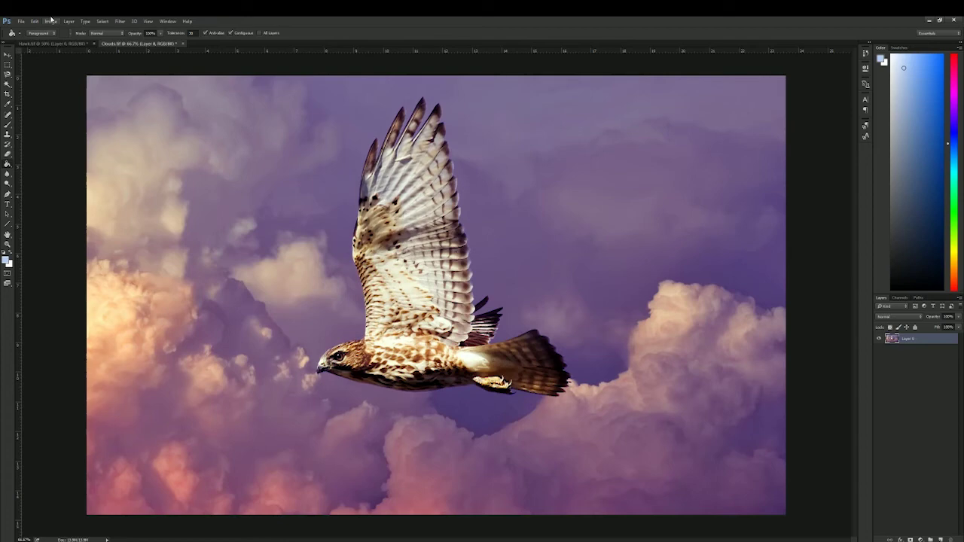
- Try an image size with a width of 3000 pixels and Preserve Details (enlargement) resampling
click(51, 21)
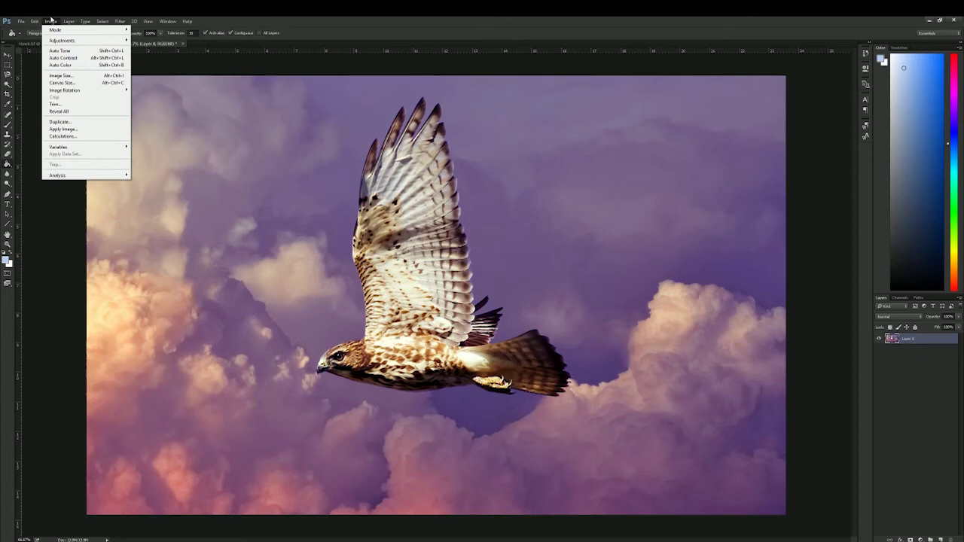
click(64, 76)
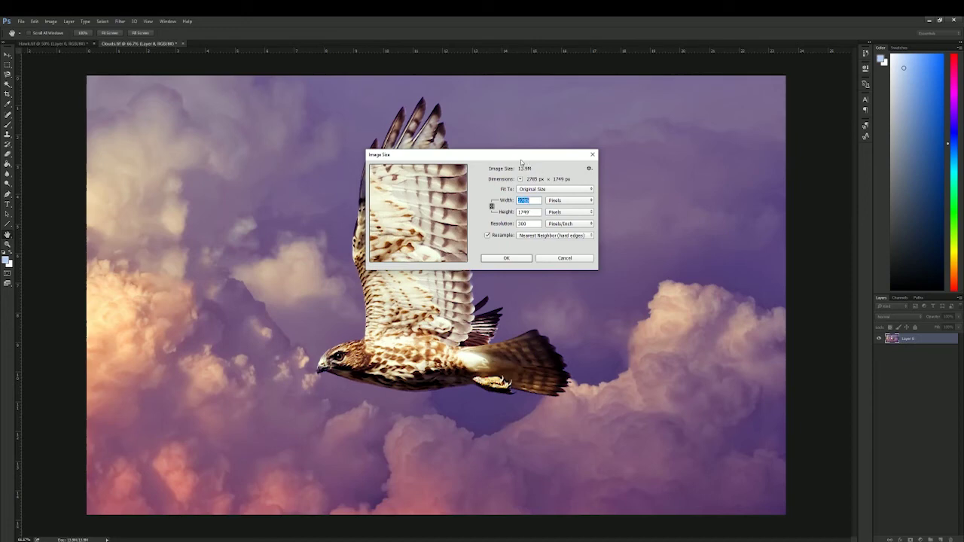
drag(520, 154, 470, 179)
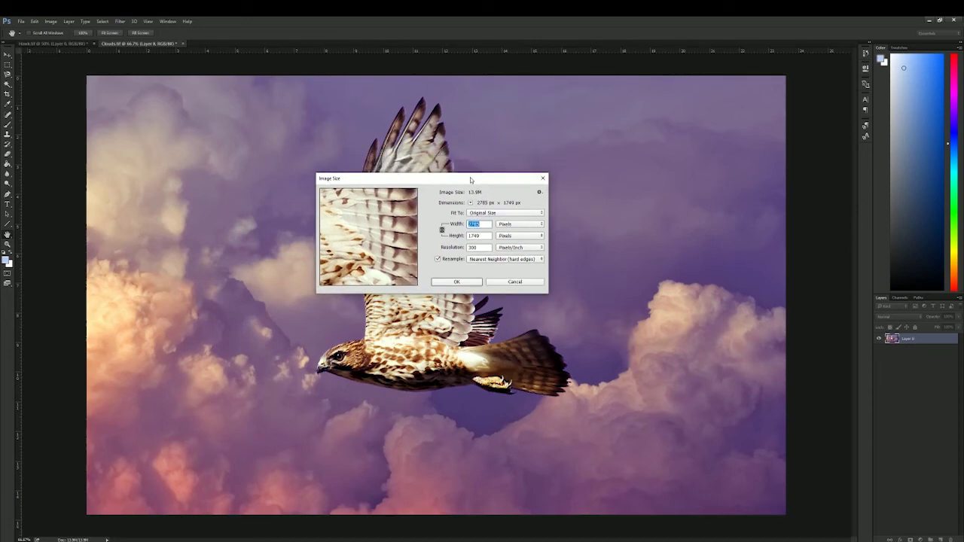
text(3000)
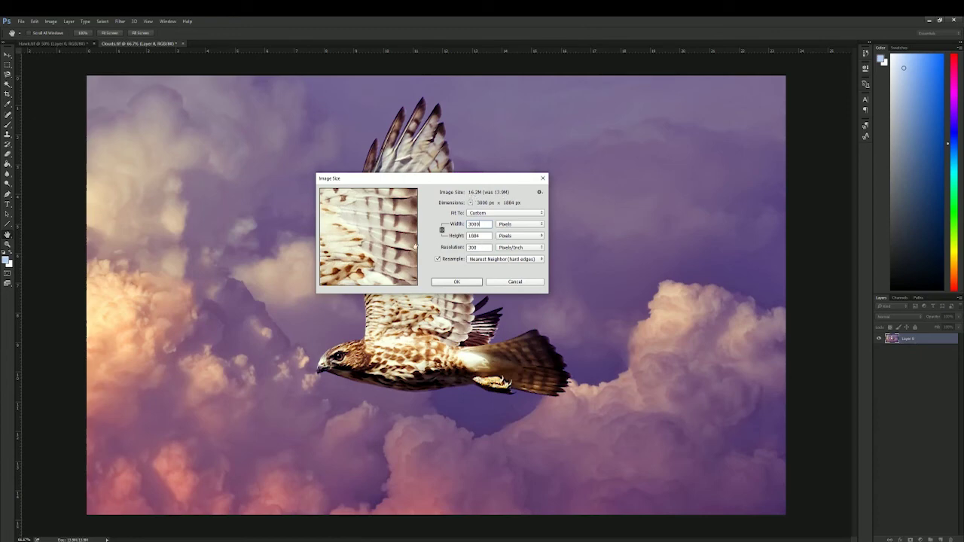
click(519, 260)
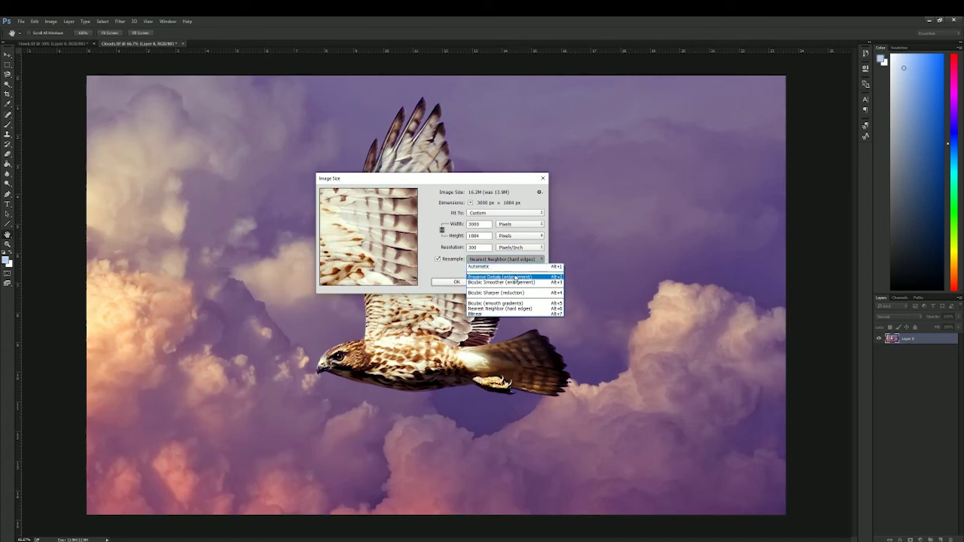
click(517, 278)
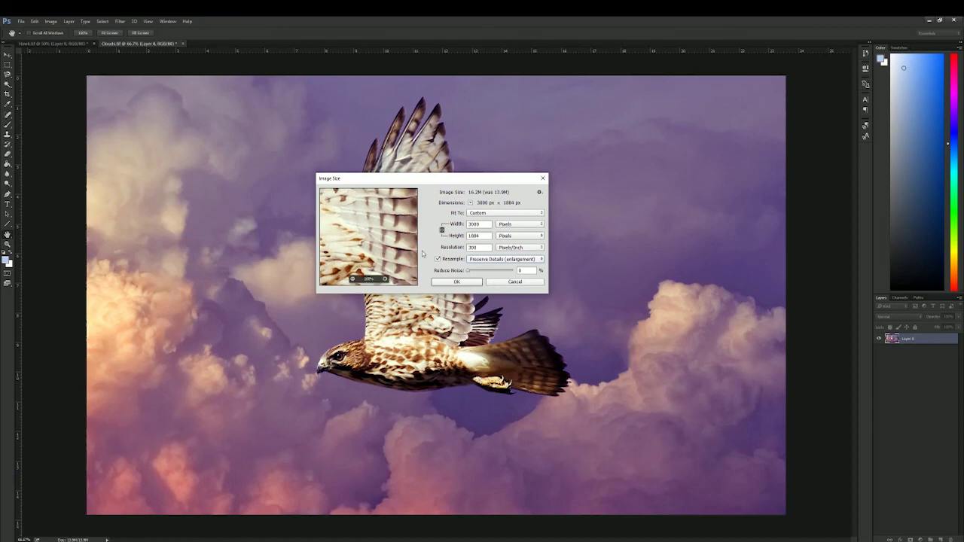
- Try Bicubic Smoother, Bicubic Sharper and Nearest Neighbor resampling for the enlargement, and cancel the image resize
click(478, 259)
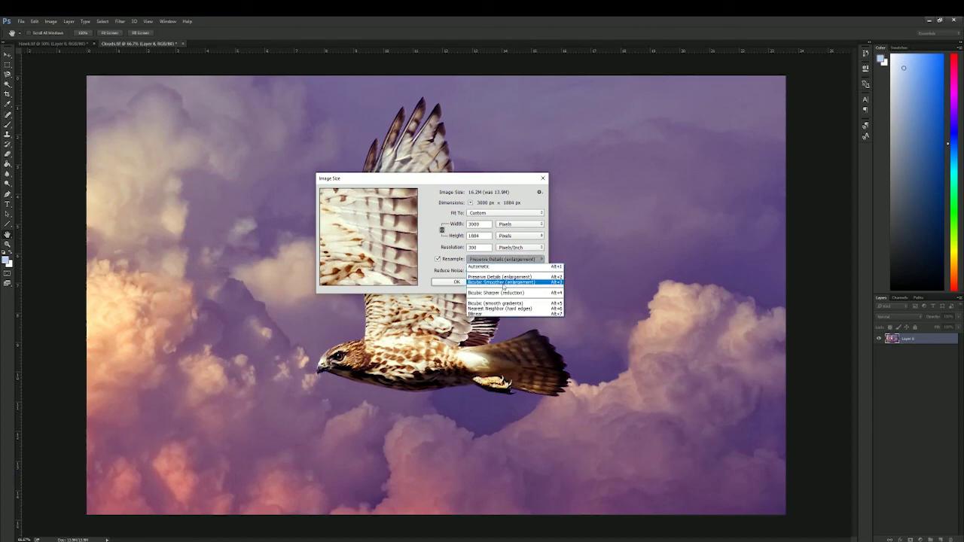
click(503, 282)
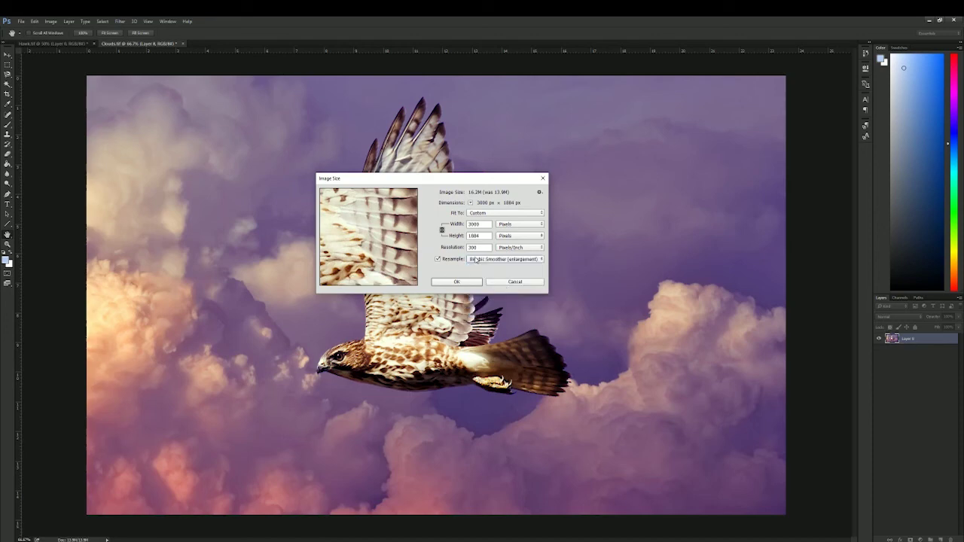
click(476, 260)
click(503, 290)
click(496, 260)
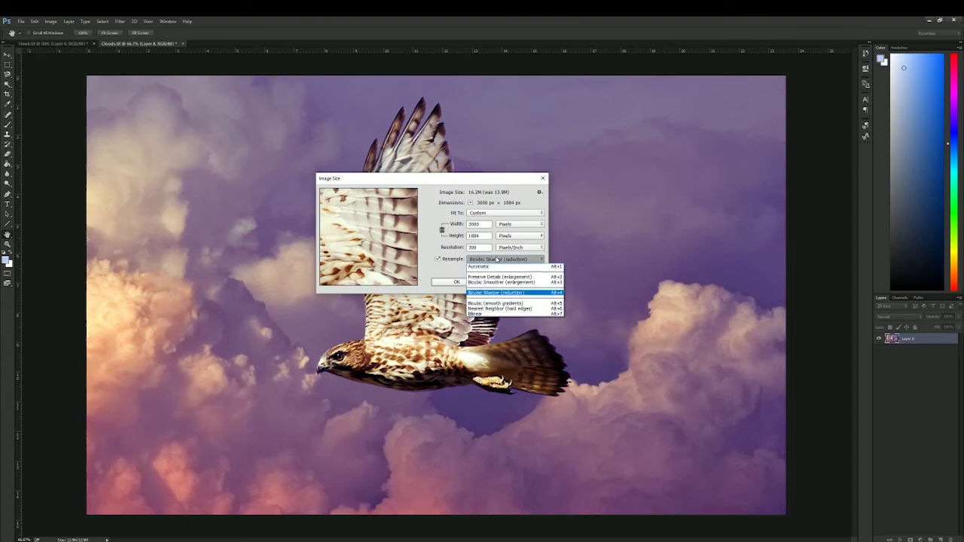
click(499, 308)
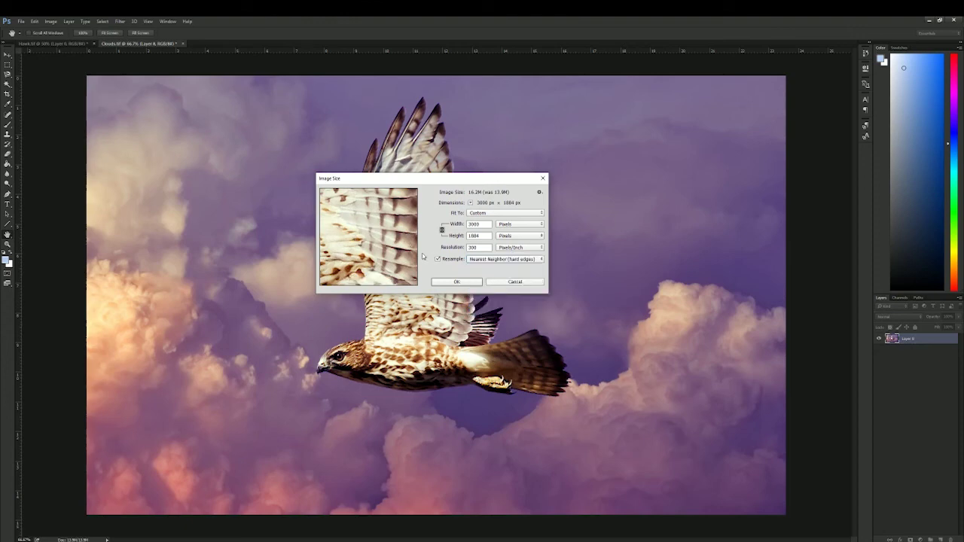
mouse_move(381, 232)
click(512, 283)
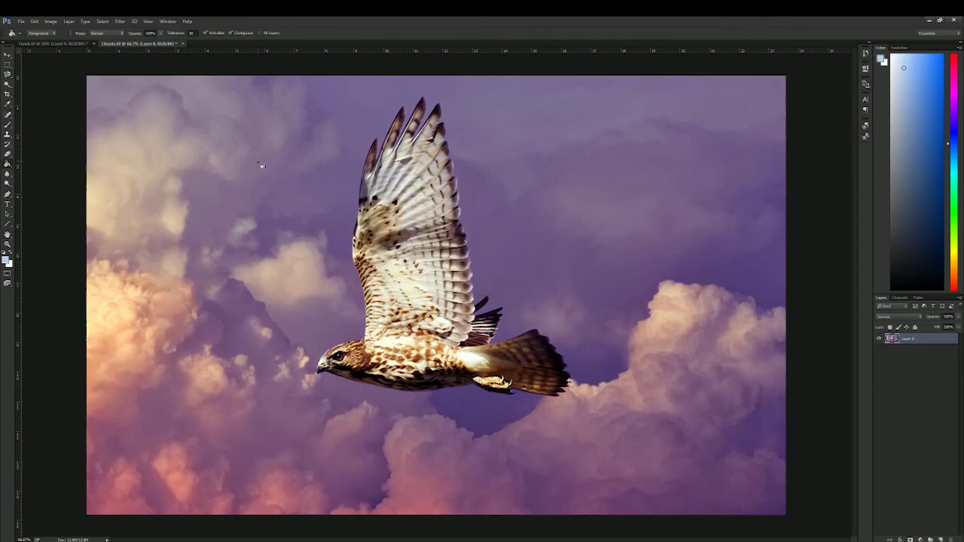
- Try extending the canvas to 30 cm wide by 20 cm high, and undo the change
click(46, 20)
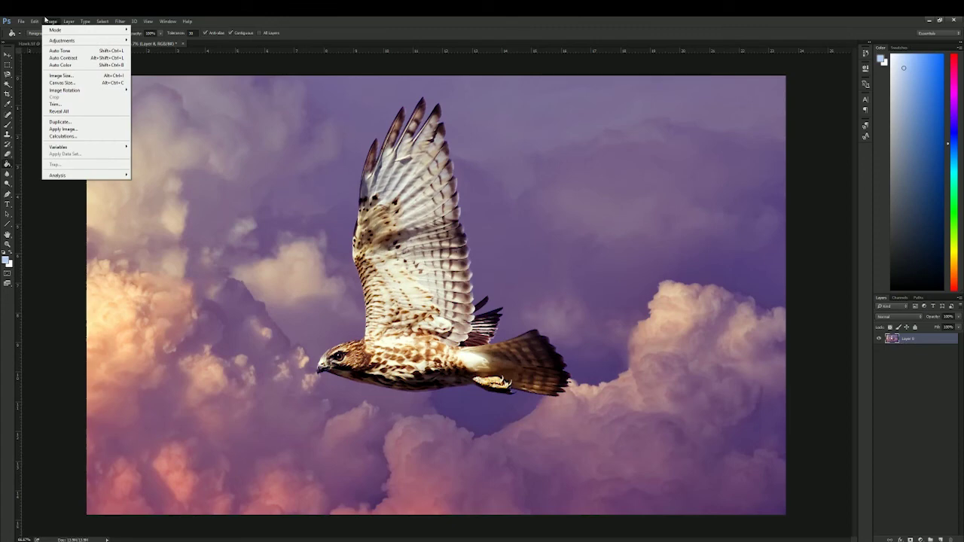
click(80, 83)
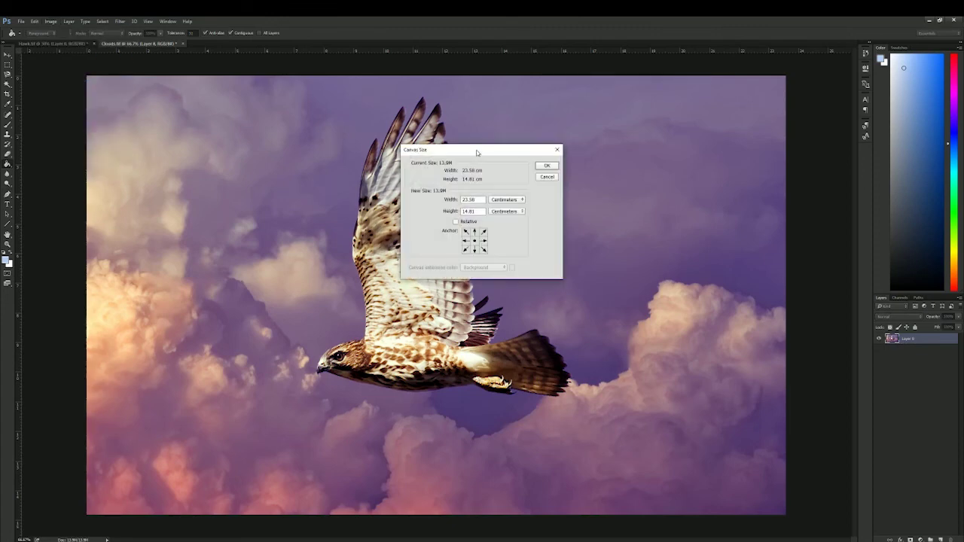
drag(477, 152, 509, 246)
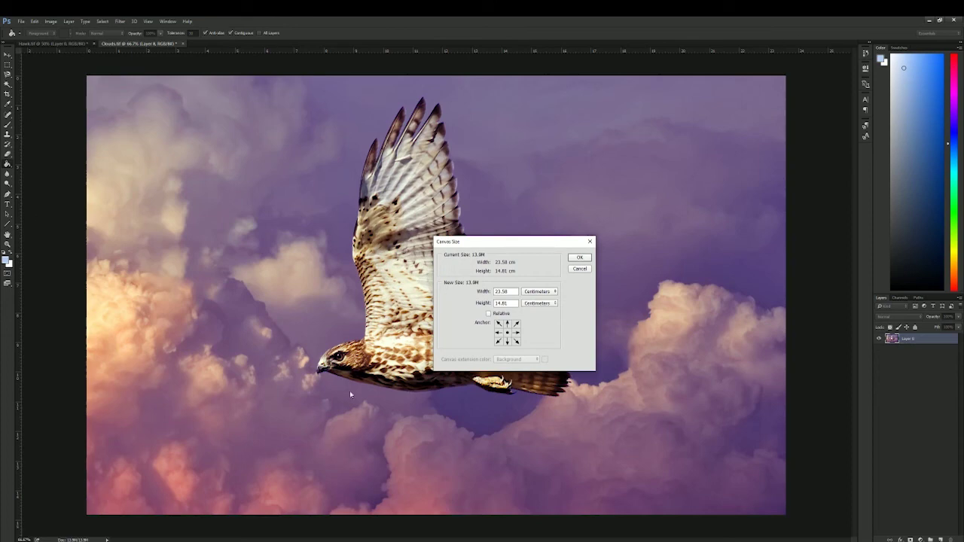
double_click(505, 291)
text(300)
key(BackSpace)
key(Tab)
text(20)
key(Return)
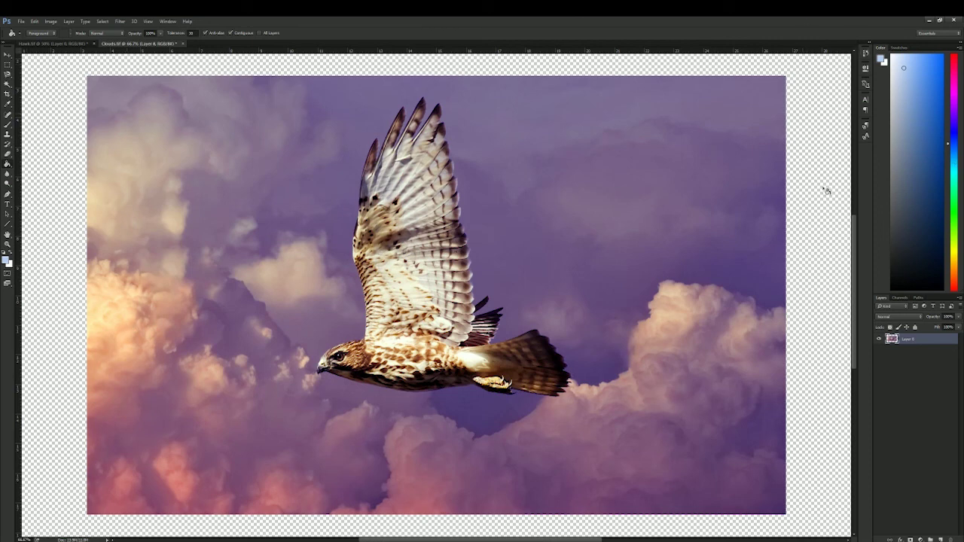
key(ctrl+z)
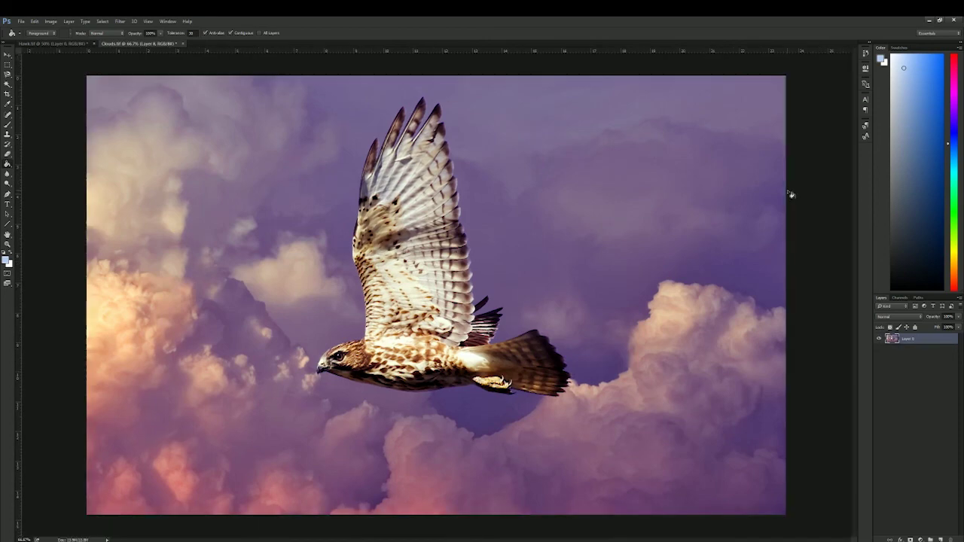
- Try rotating the whole image 180° and 90° clockwise, undoing each rotation
click(51, 21)
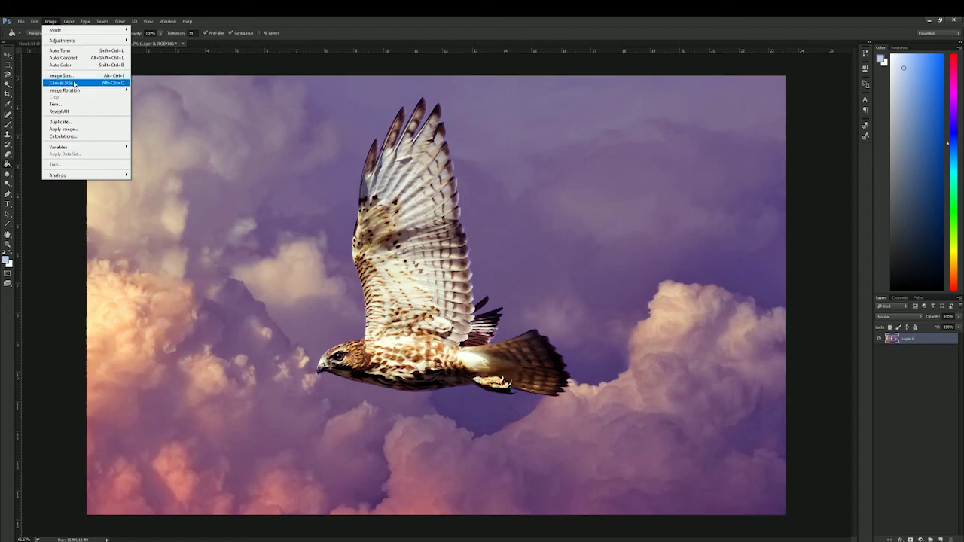
mouse_move(87, 91)
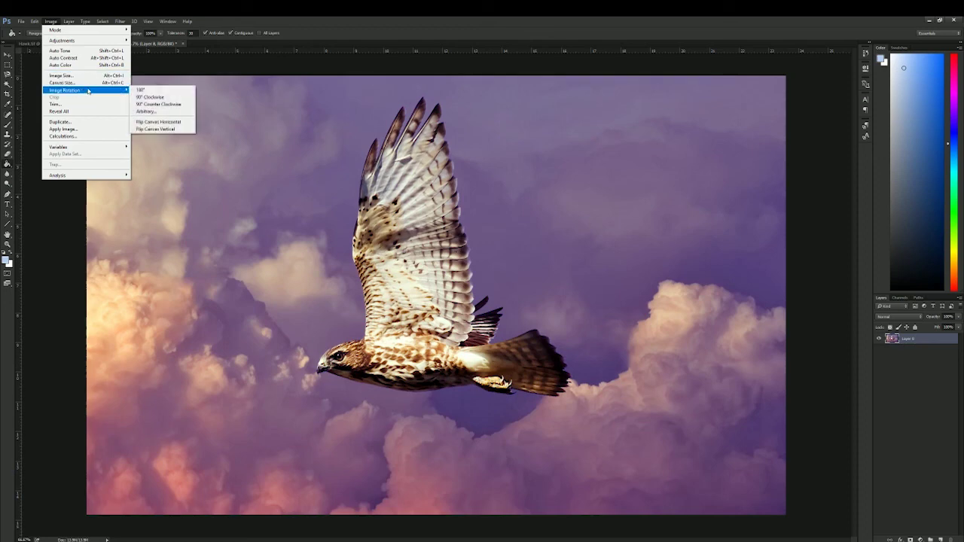
click(138, 91)
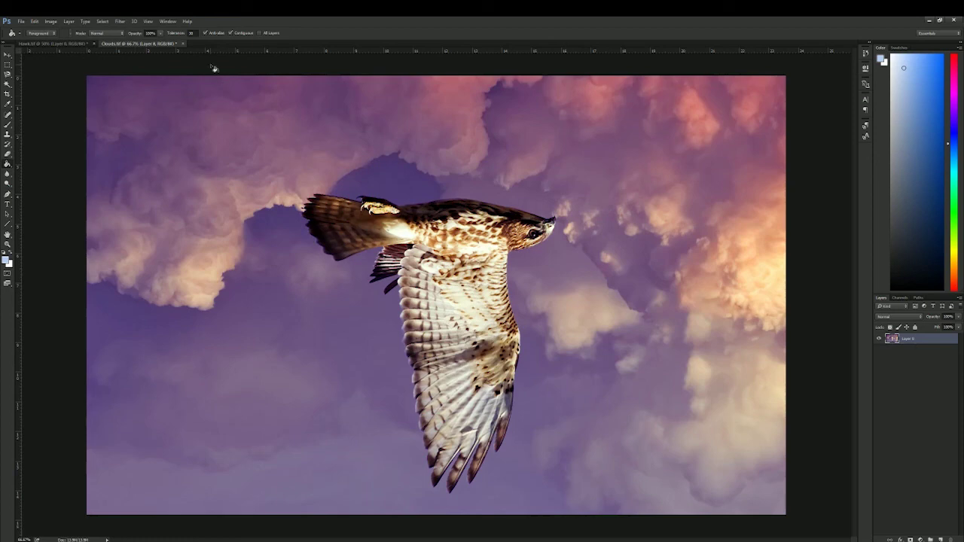
key(ctrl+z)
click(49, 21)
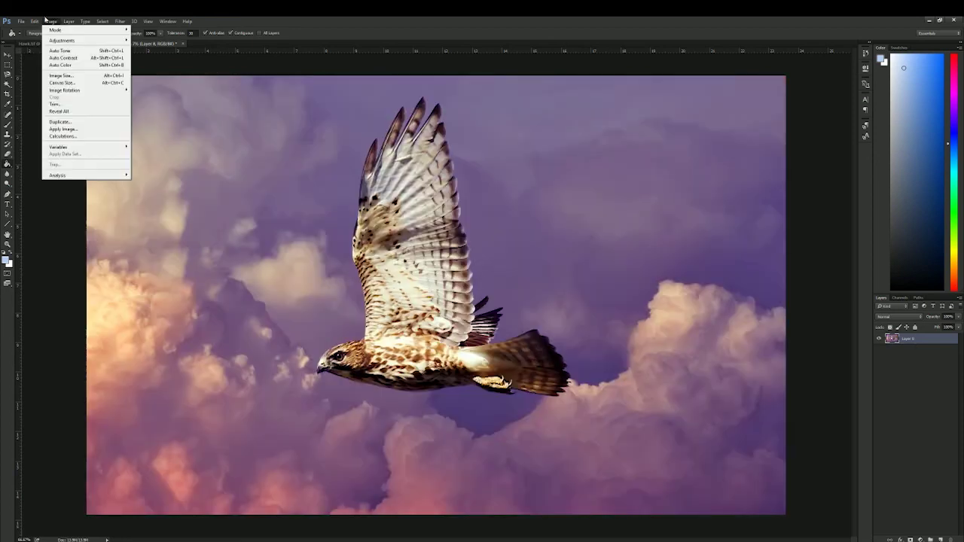
mouse_move(113, 90)
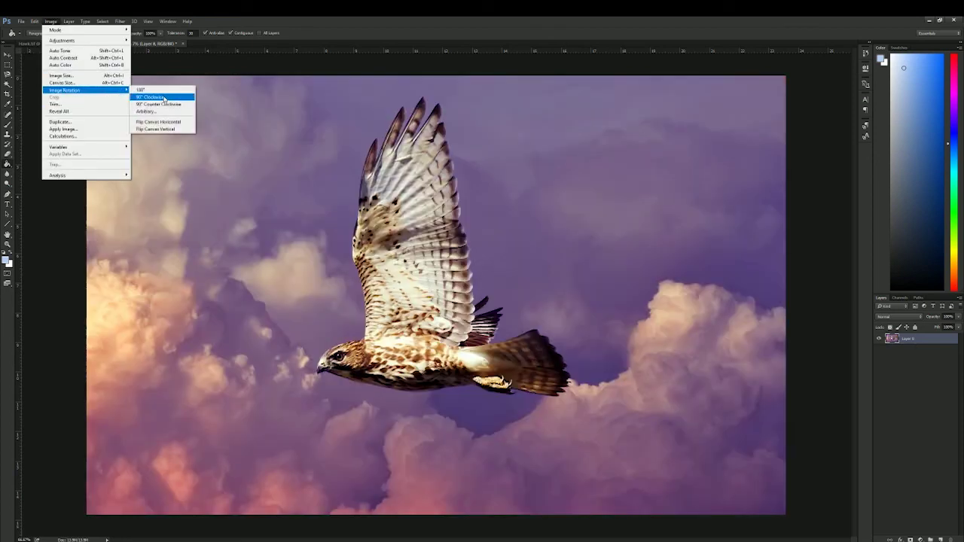
click(164, 99)
key(ctrl+z)
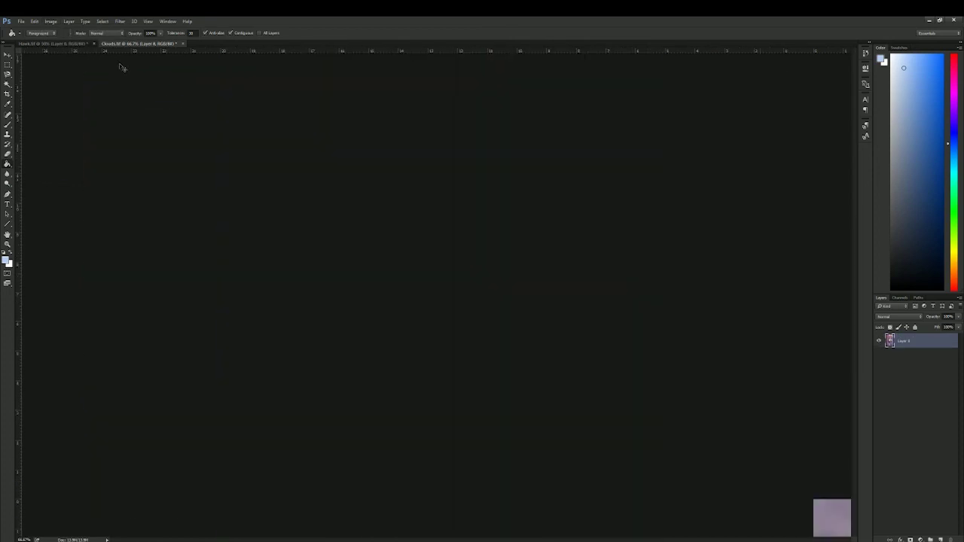
- Try flipping the canvas horizontally and vertically, undoing each flip
click(34, 21)
mouse_move(49, 21)
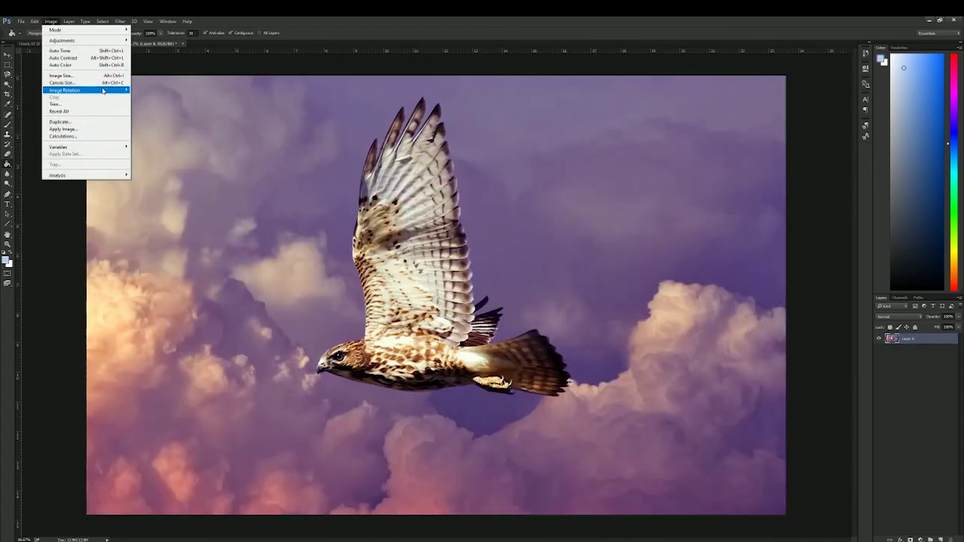
mouse_move(103, 90)
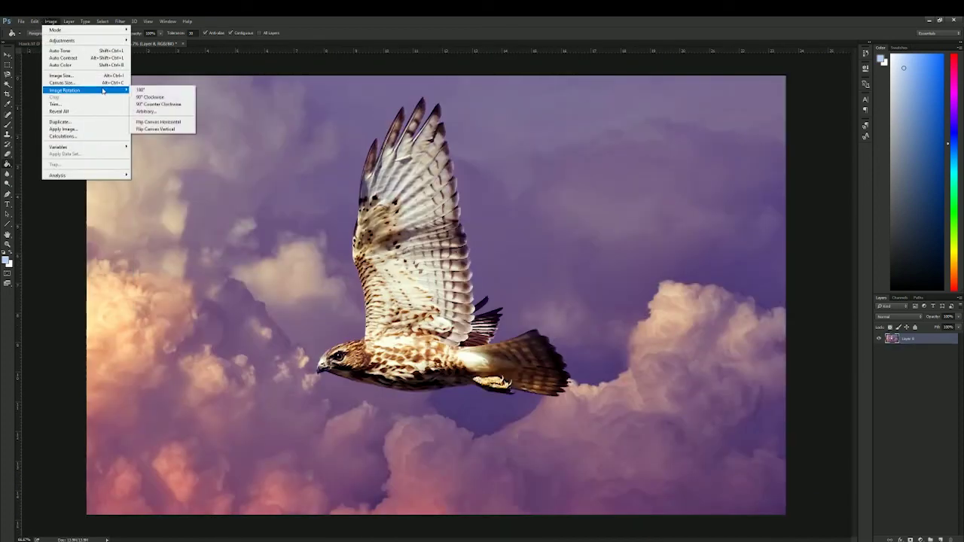
click(181, 122)
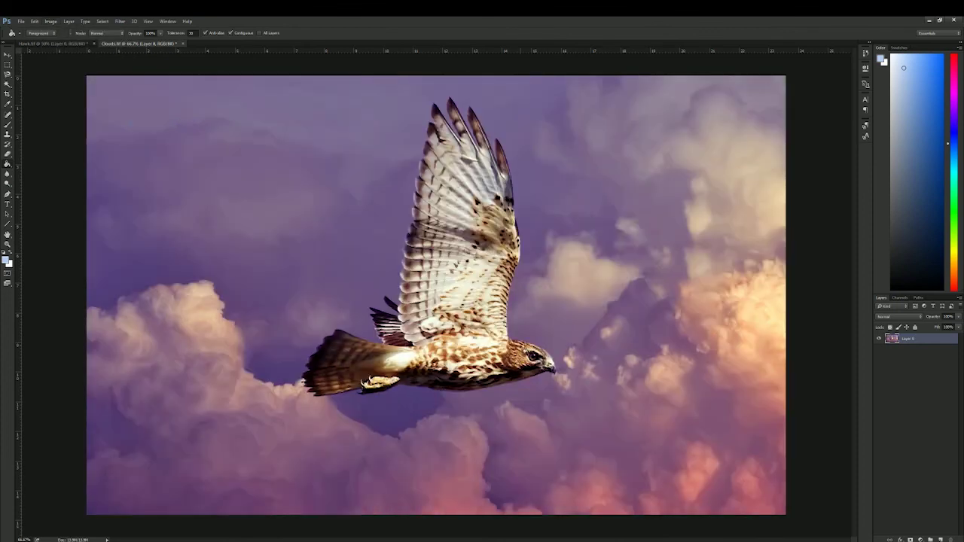
key(ctrl+z)
click(50, 23)
mouse_move(84, 90)
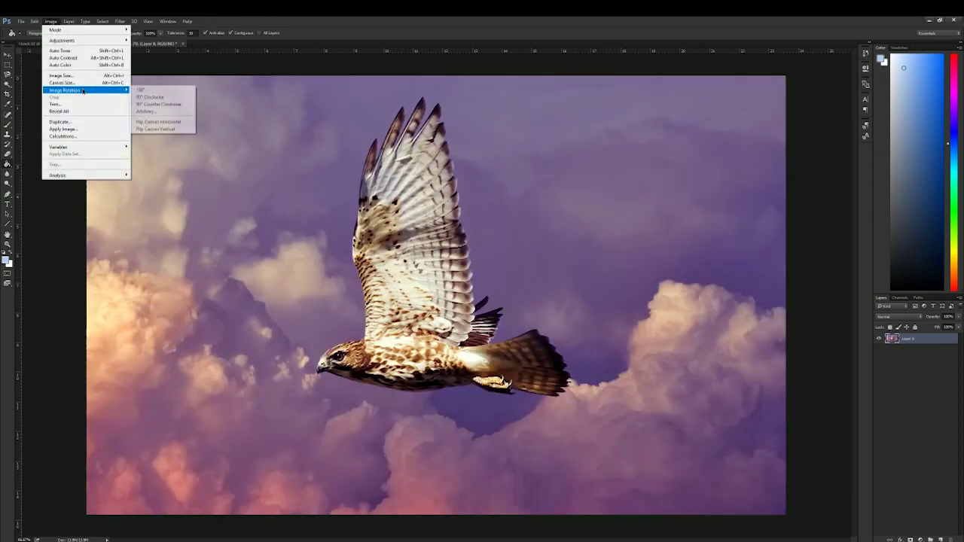
click(155, 129)
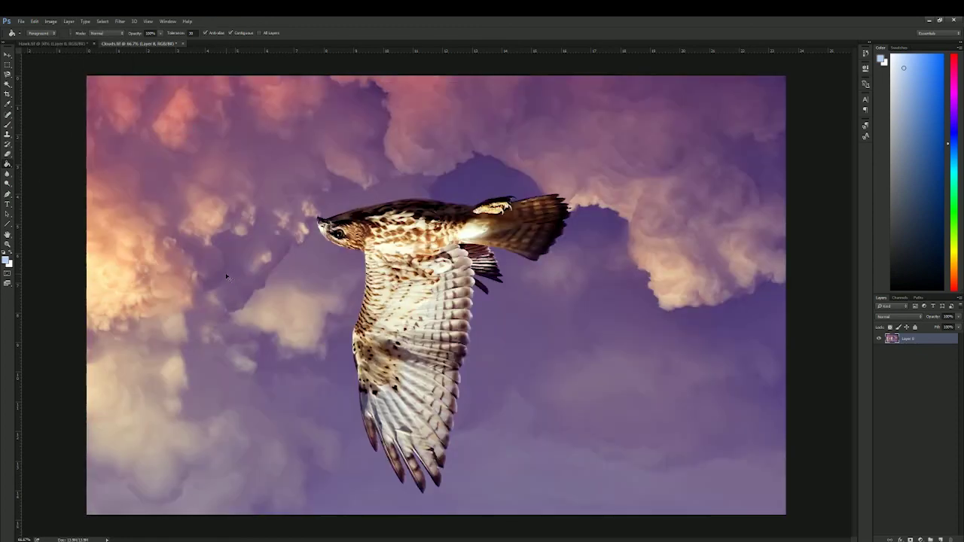
key(ctrl+z)
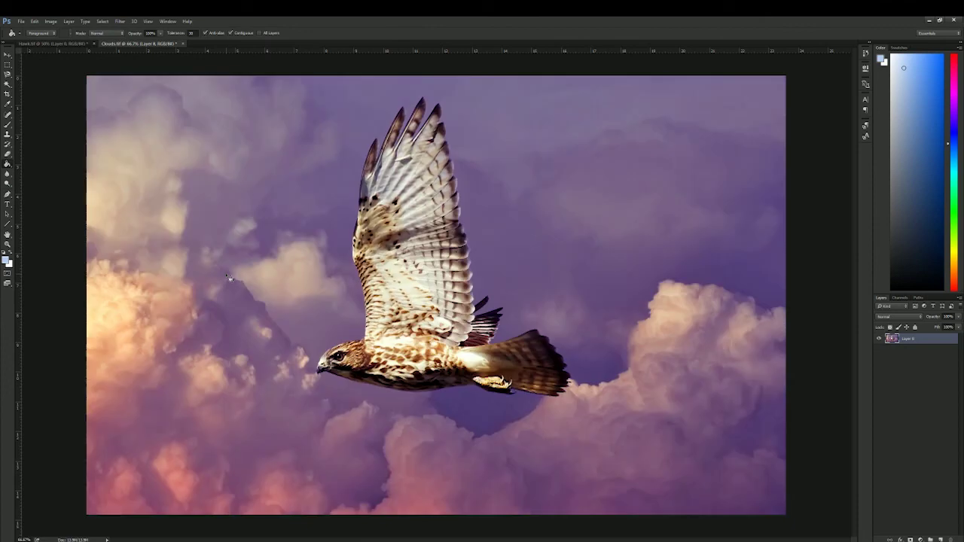
- Try the horizontal canvas flip once more on the hawk composite, and undo it
click(50, 22)
mouse_move(71, 94)
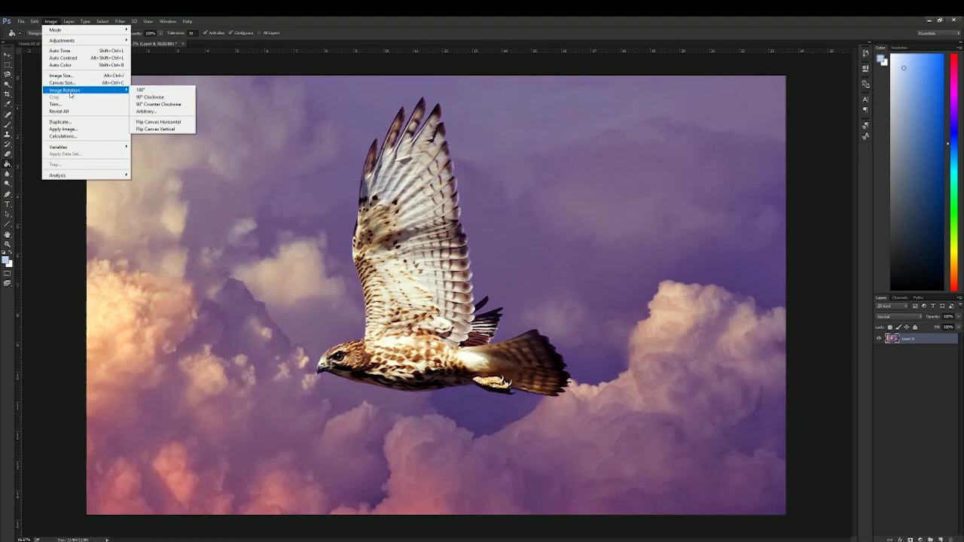
click(167, 123)
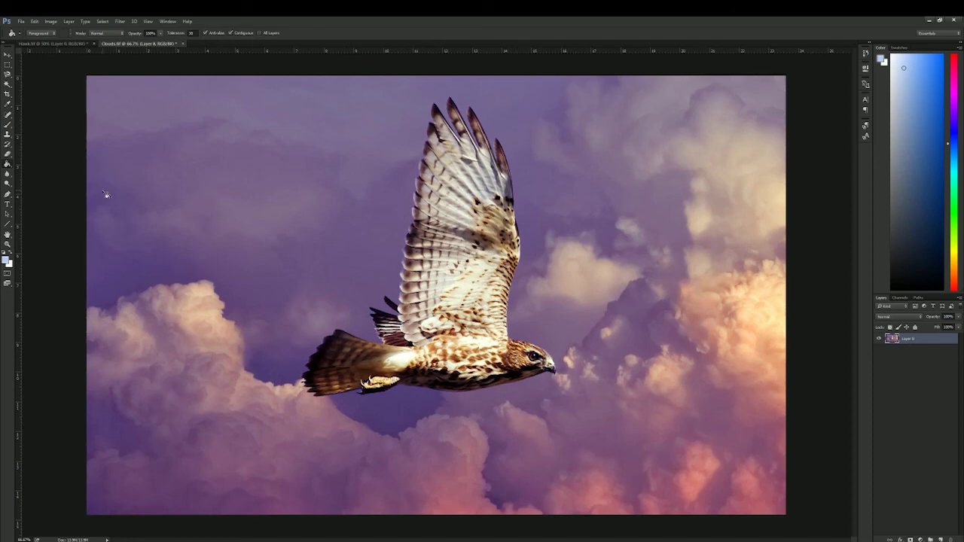
key(ctrl+z)
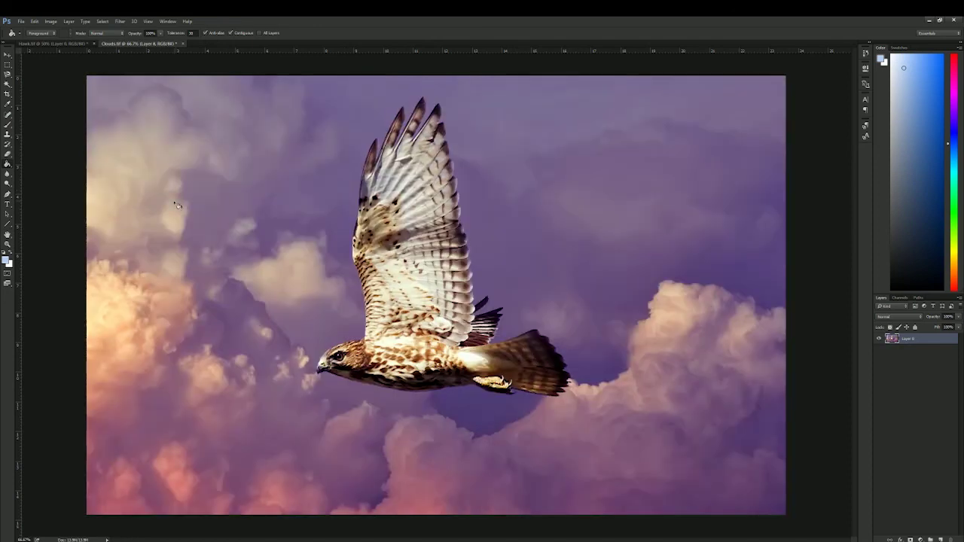
- Open the image rotation options for the hawk composite
click(50, 21)
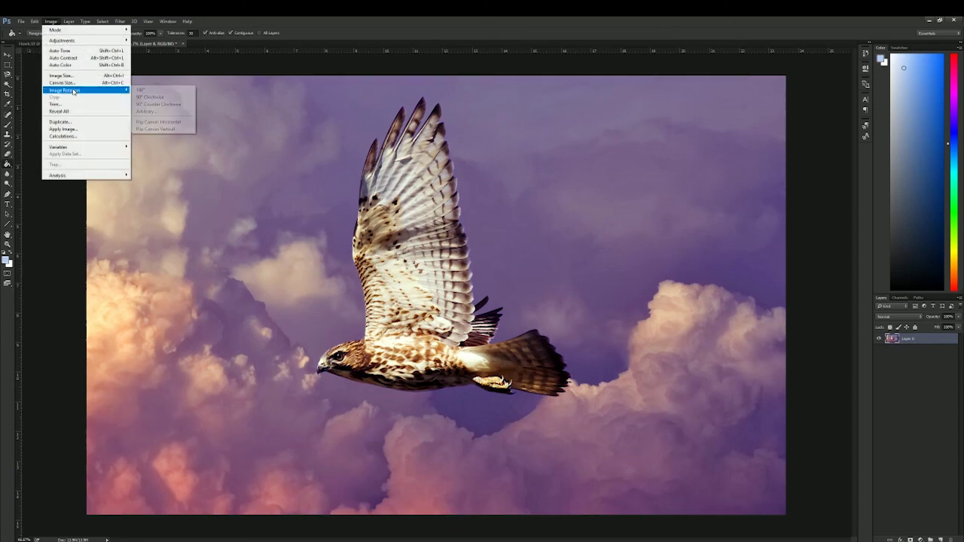